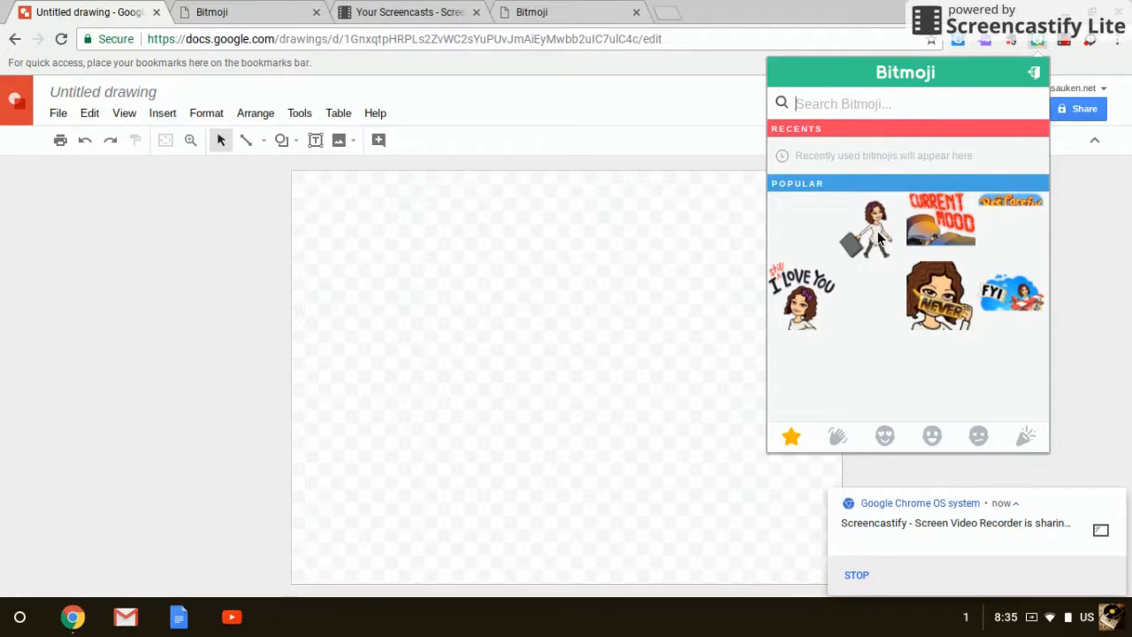
Add the FYI airplane Bitmoji to the drawing and position it near the middle of the canvas.
{"action": "left_click_drag", "start_coordinate": [1025, 301], "coordinate": [558, 287]}
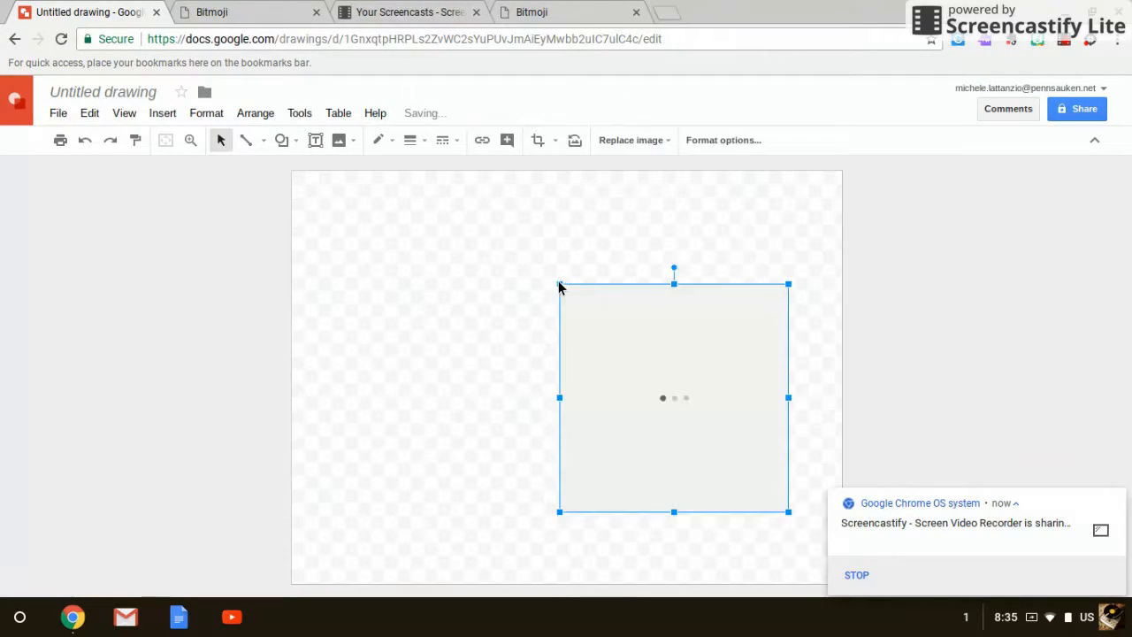
{"action": "left_click_drag", "start_coordinate": [622, 357], "coordinate": [467, 325]}
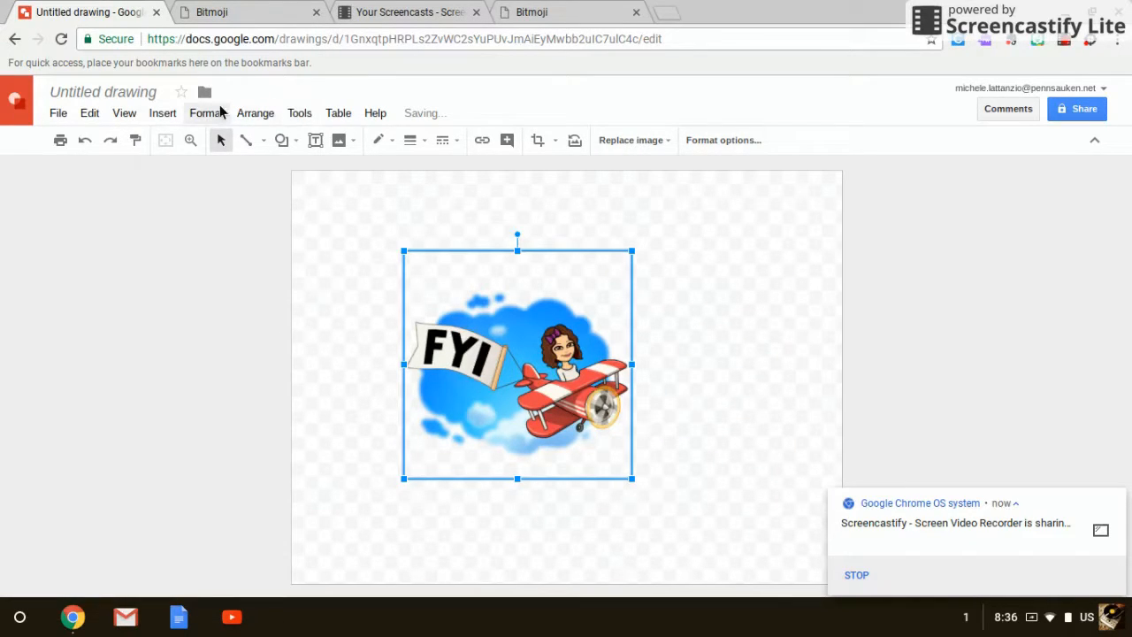
{"action": "left_click", "coordinate": [160, 116]}
{"action": "mouse_move", "coordinate": [181, 174]}
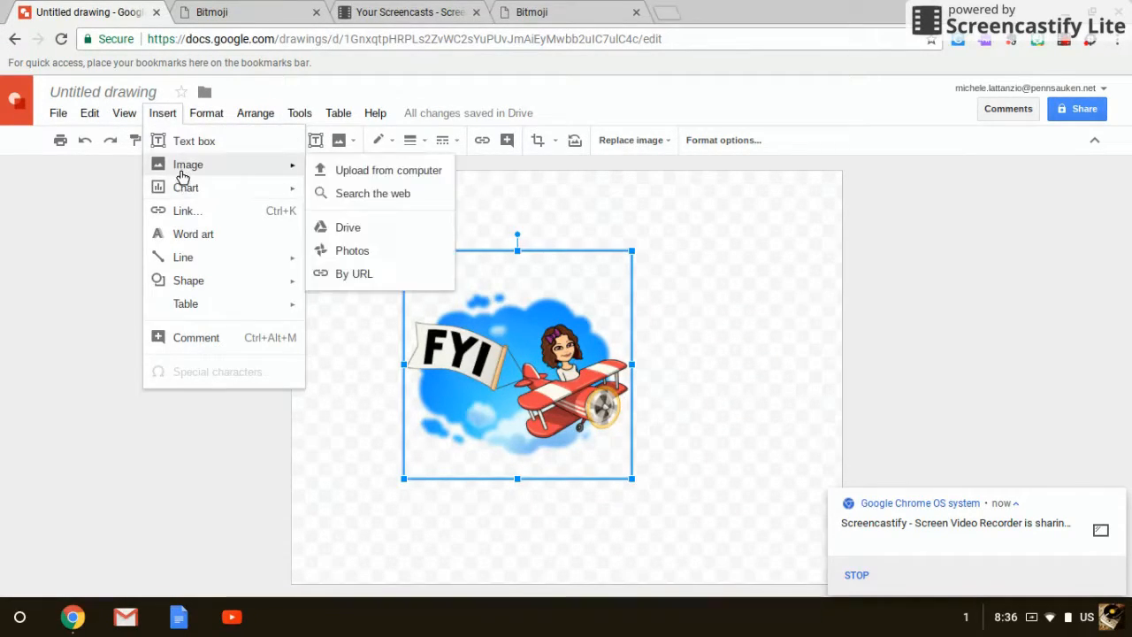
{"action": "left_click", "coordinate": [364, 170]}
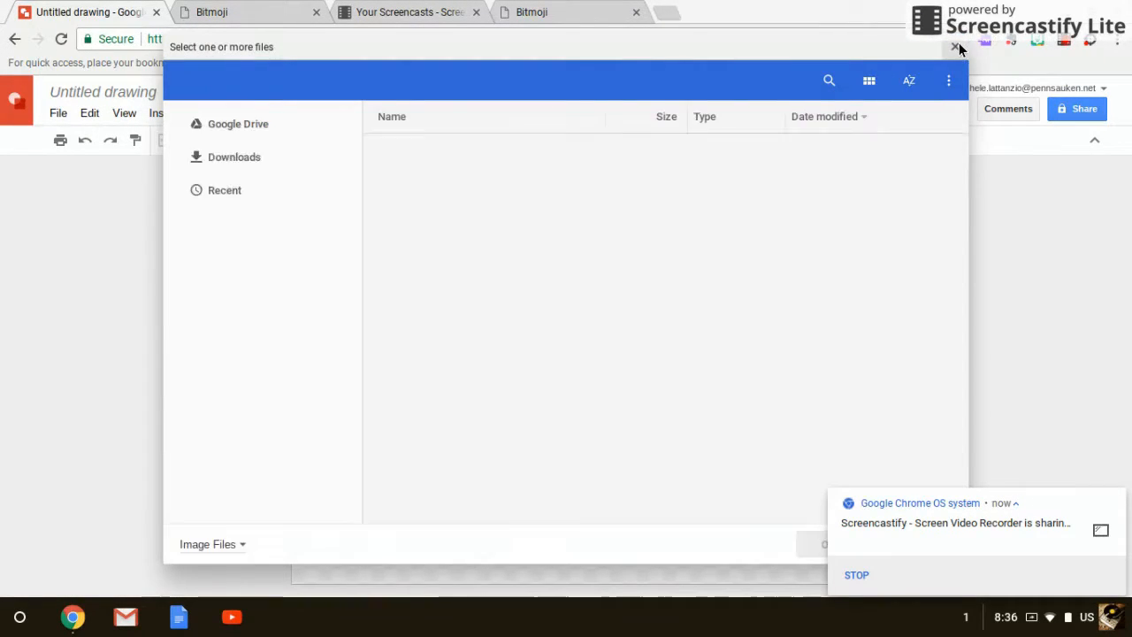
{"action": "left_click", "coordinate": [954, 47]}
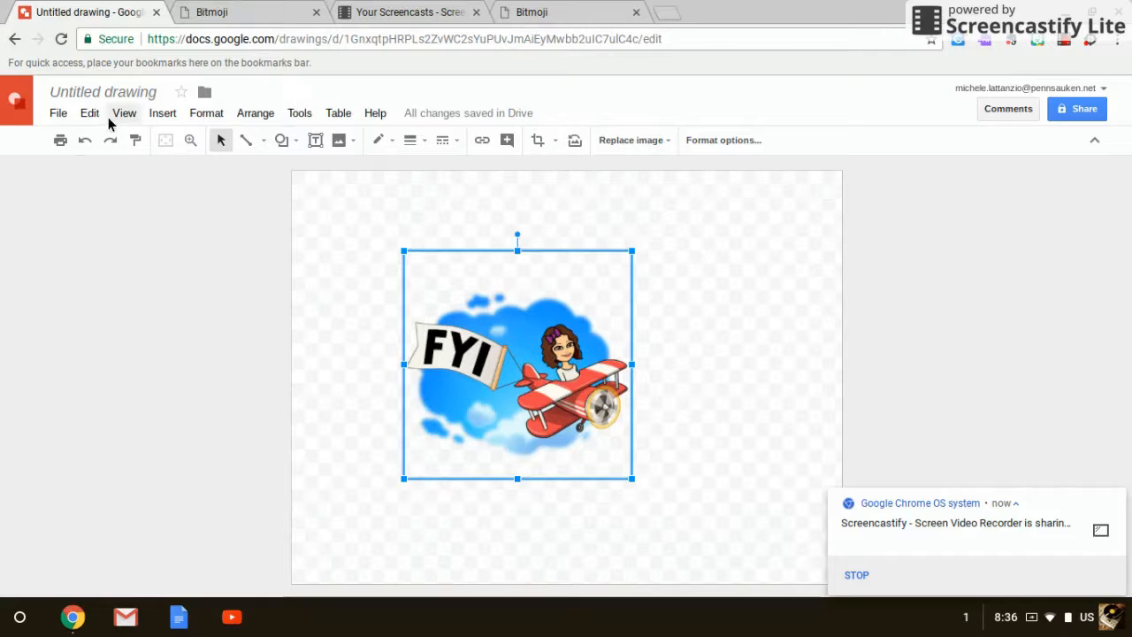
Open the web image search for inserting a picture and search for "birds".
{"action": "left_click", "coordinate": [164, 114]}
{"action": "mouse_move", "coordinate": [194, 168]}
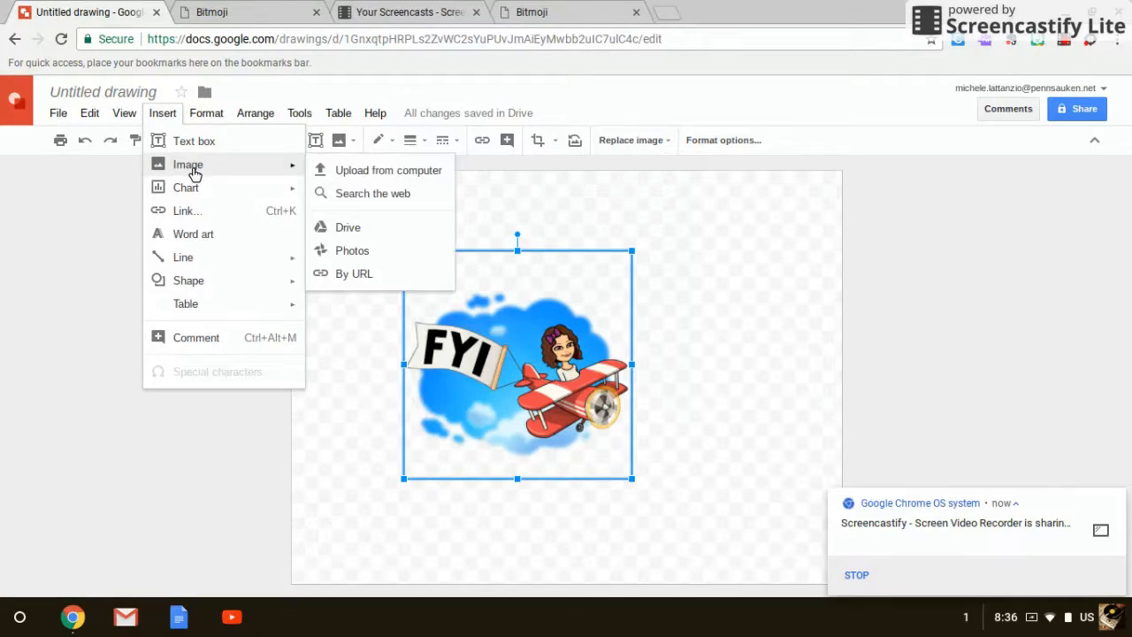
{"action": "left_click", "coordinate": [391, 197]}
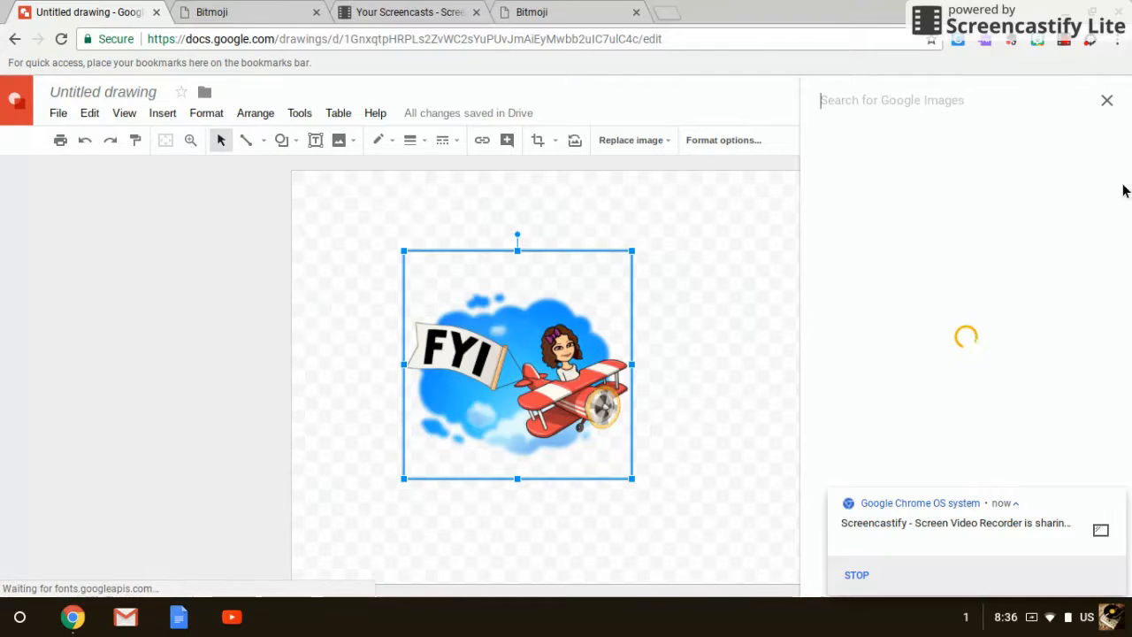
{"action": "left_click", "coordinate": [983, 105]}
{"action": "type", "text": "birds"}
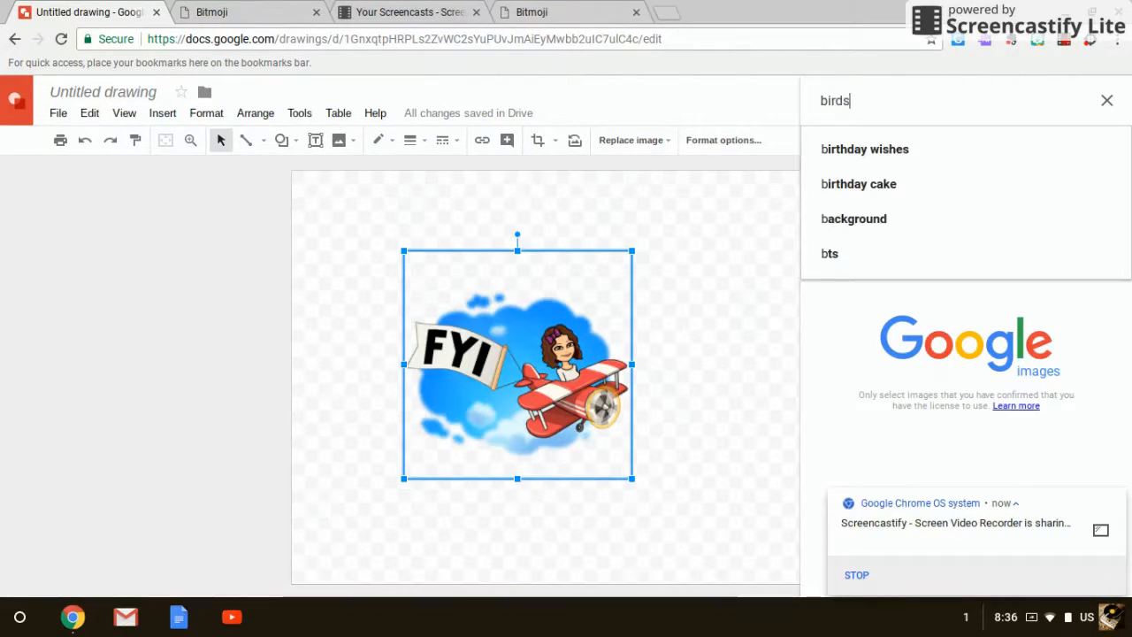
{"action": "key", "text": "Return"}
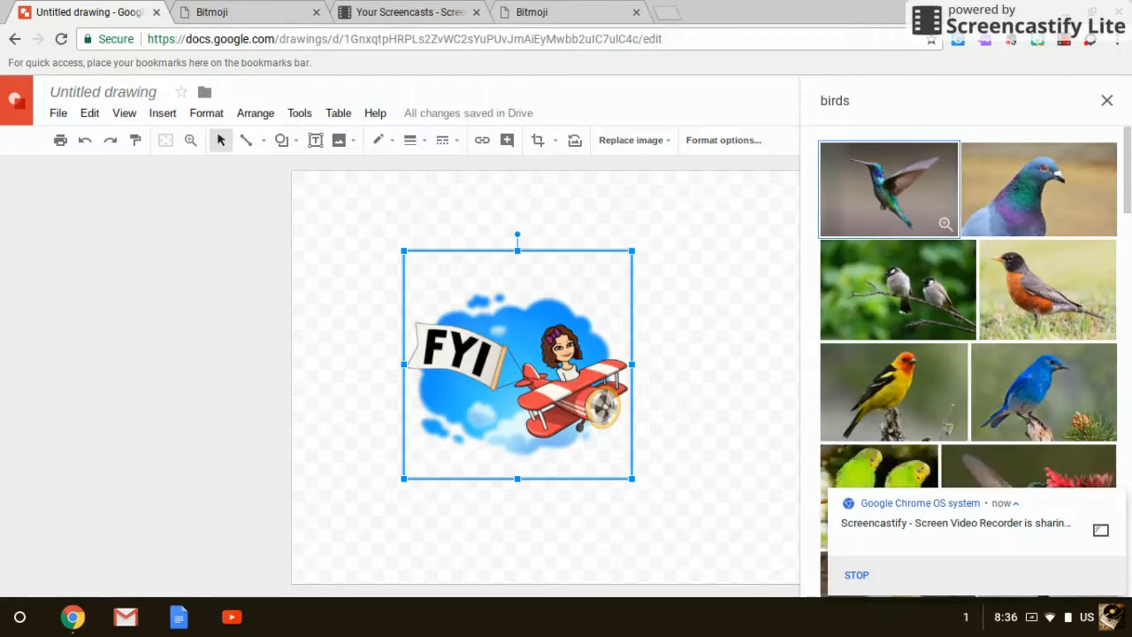
Refine the image search to "birds clip art".
{"action": "left_click", "coordinate": [919, 88]}
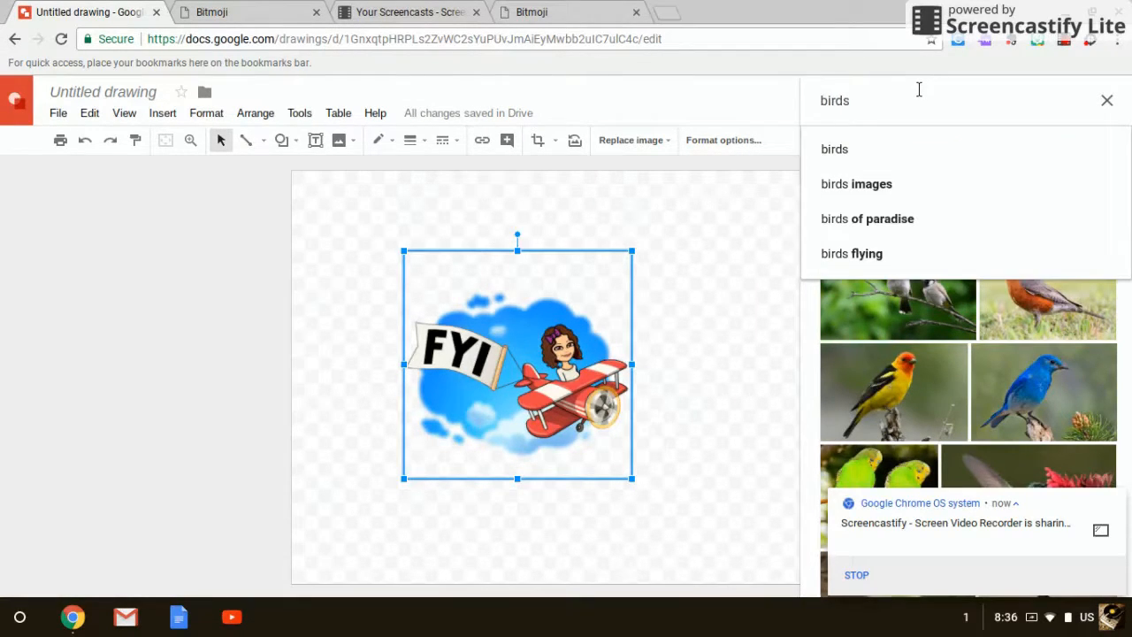
{"action": "key", "text": "Left"}
{"action": "type", "text": "clip"}
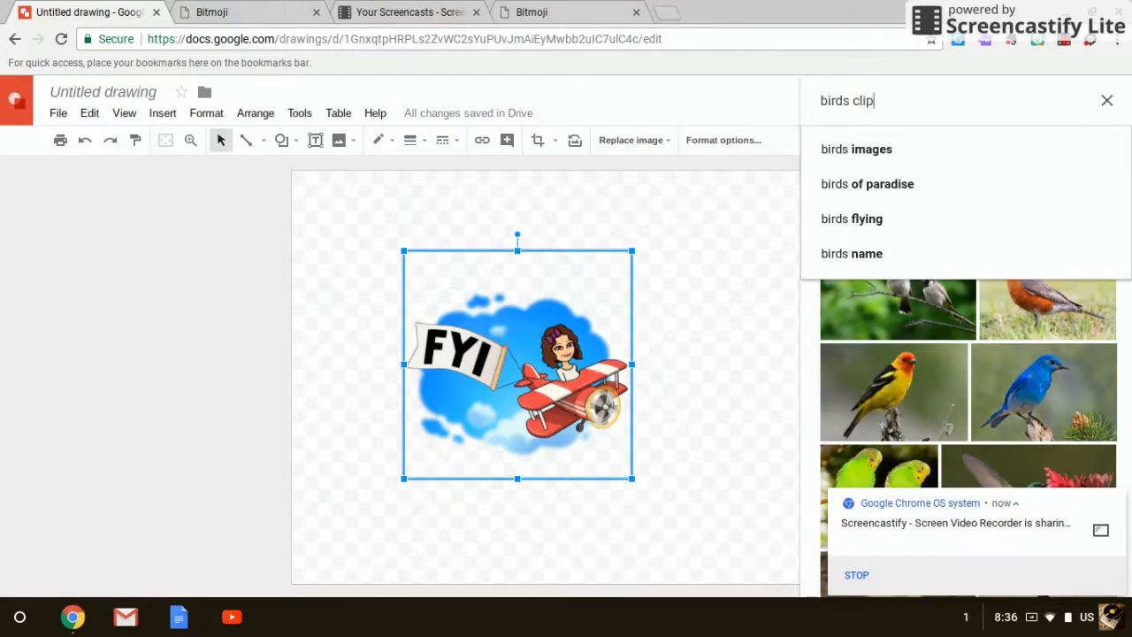
{"action": "type", "text": "o ar"}
{"action": "key", "text": "BackSpace"}
{"action": "key", "text": "BackSpace"}
{"action": "key", "text": "BackSpace"}
{"action": "key", "text": "BackSpace"}
{"action": "type", "text": "art"}
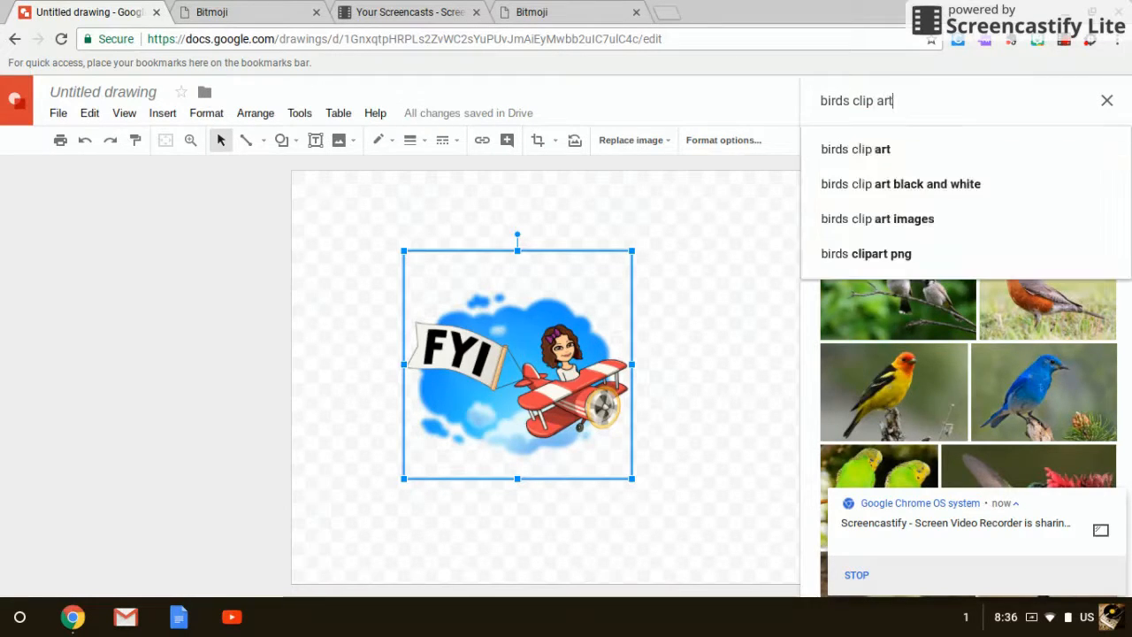
{"action": "key", "text": "Return"}
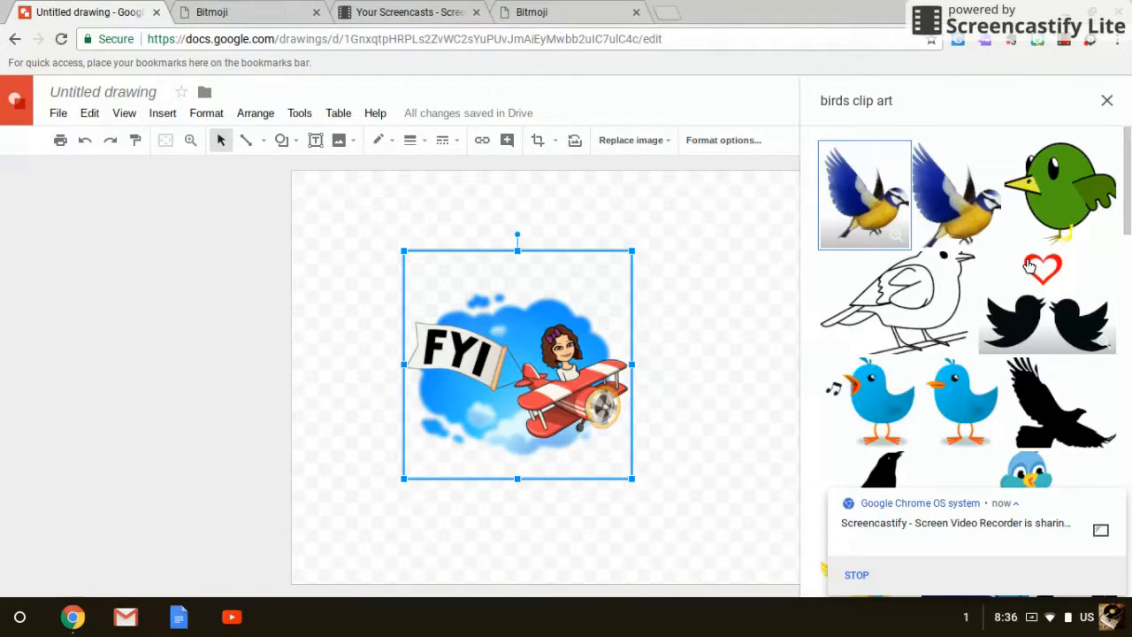
Insert the clip art of two blue birds with music notes into the drawing and close the image search.
{"action": "scroll", "coordinate": [976, 324], "scroll_direction": "down", "scroll_amount": 1}
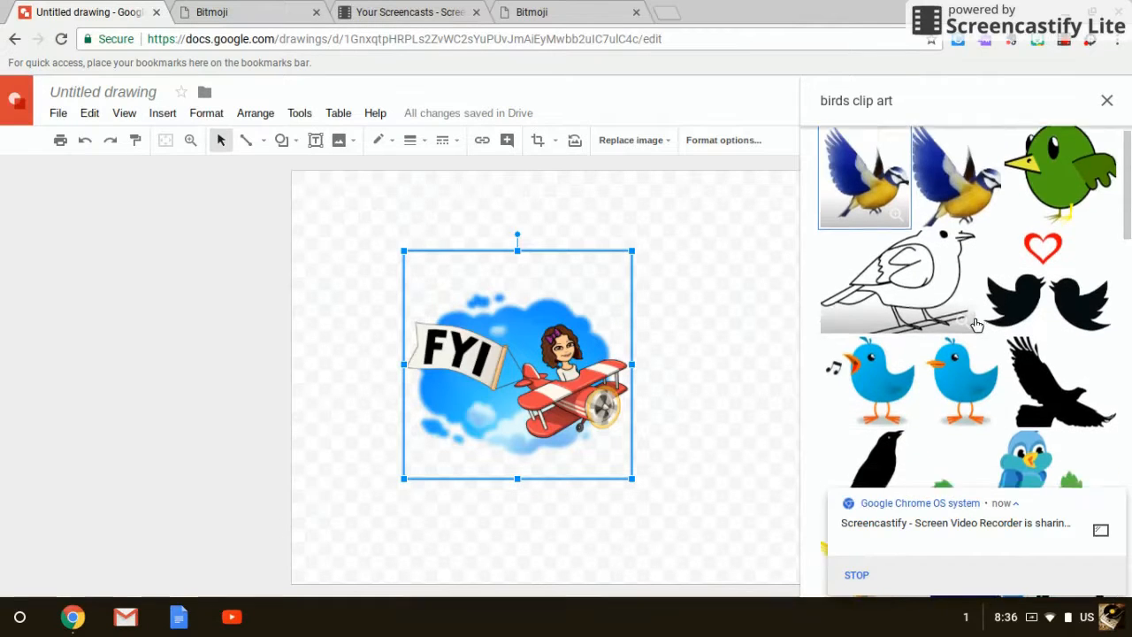
{"action": "scroll", "coordinate": [977, 325], "scroll_direction": "down", "scroll_amount": 5}
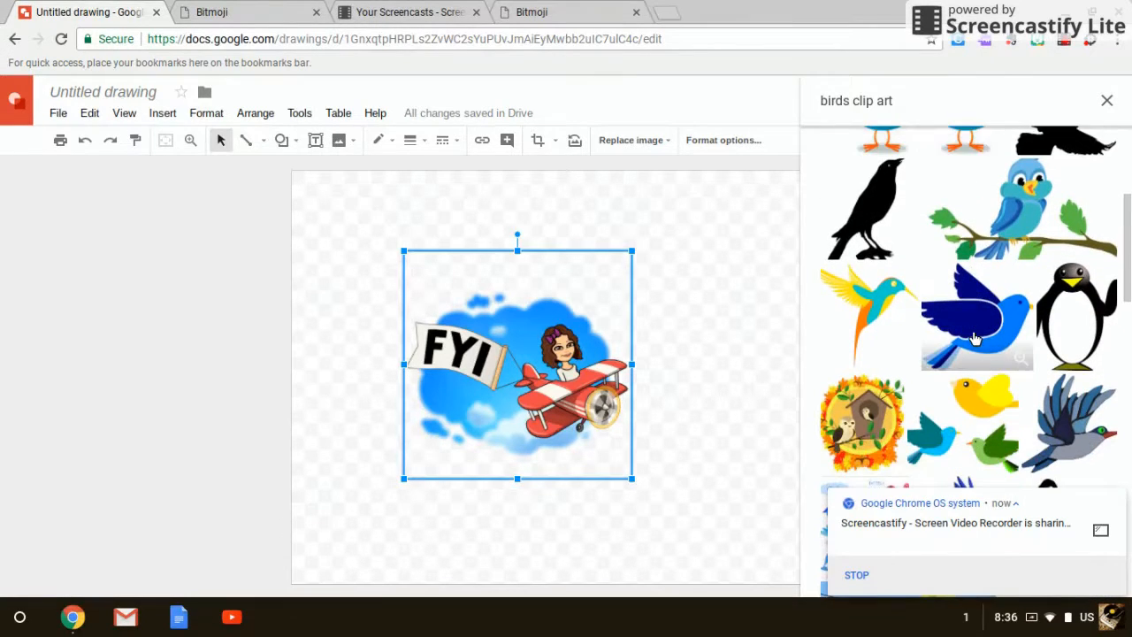
{"action": "scroll", "coordinate": [975, 338], "scroll_direction": "down", "scroll_amount": 2}
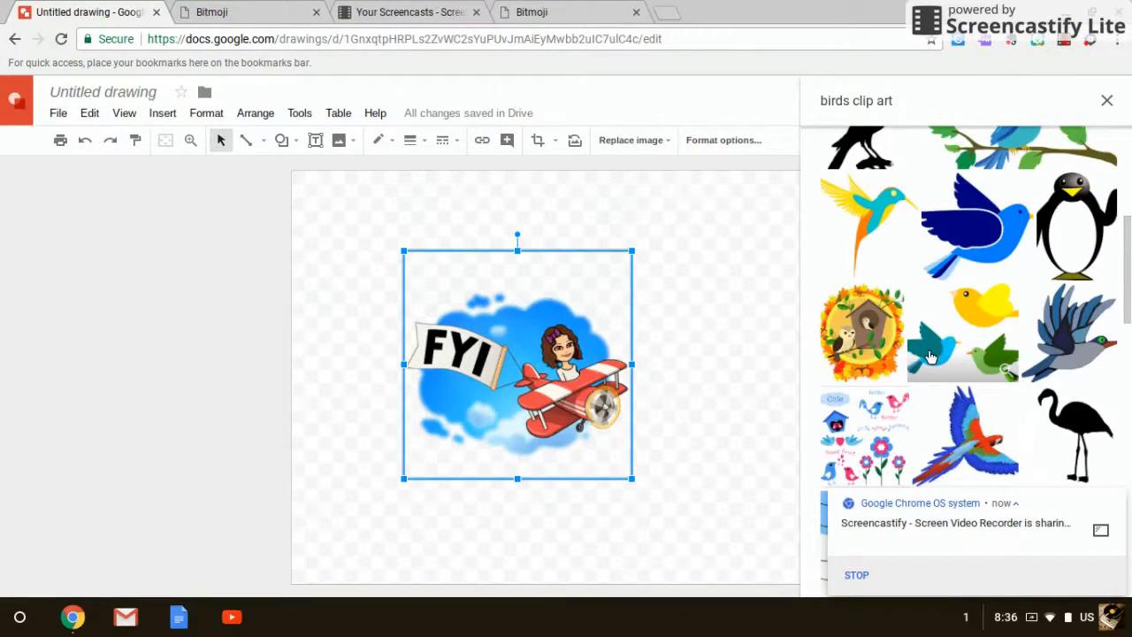
{"action": "scroll", "coordinate": [930, 355], "scroll_direction": "down", "scroll_amount": 3}
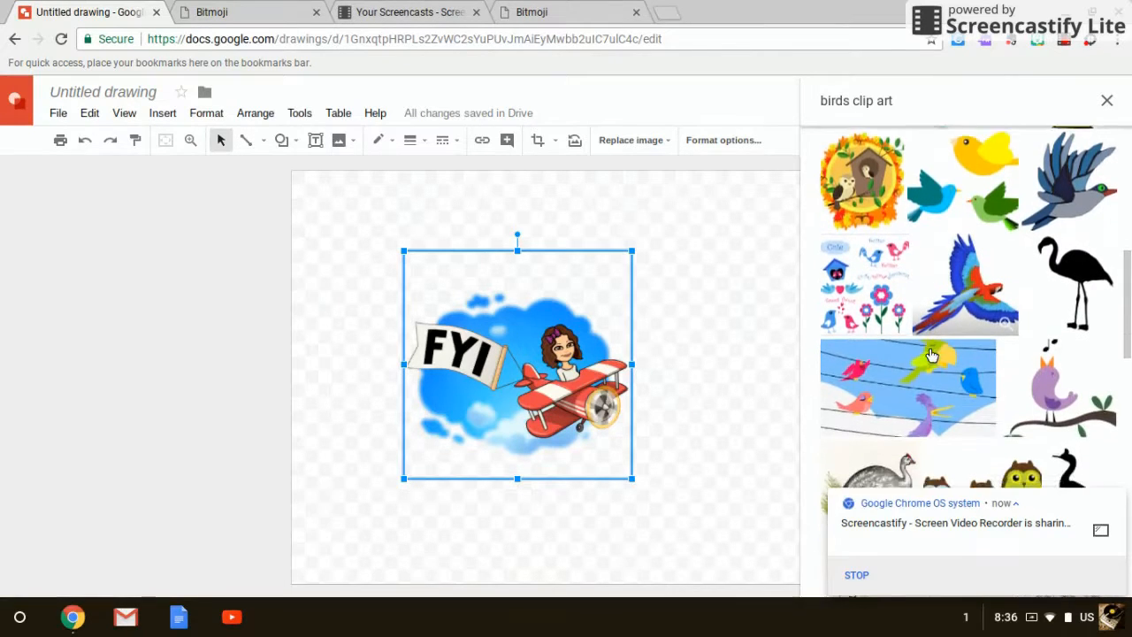
{"action": "scroll", "coordinate": [930, 355], "scroll_direction": "down", "scroll_amount": 5}
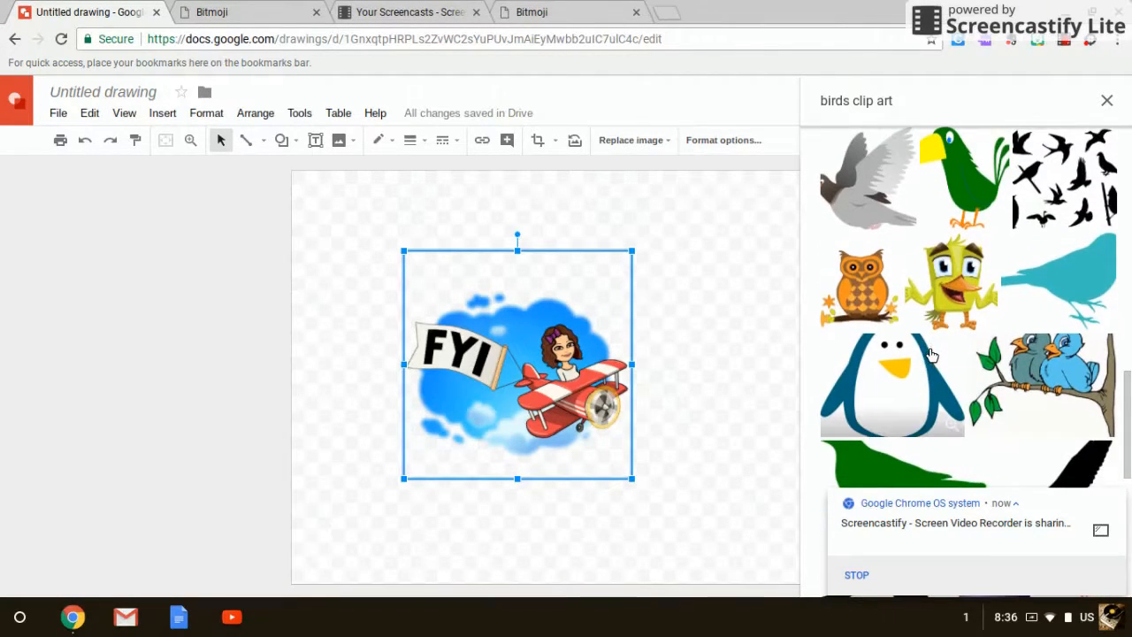
{"action": "scroll", "coordinate": [930, 355], "scroll_direction": "up", "scroll_amount": 12}
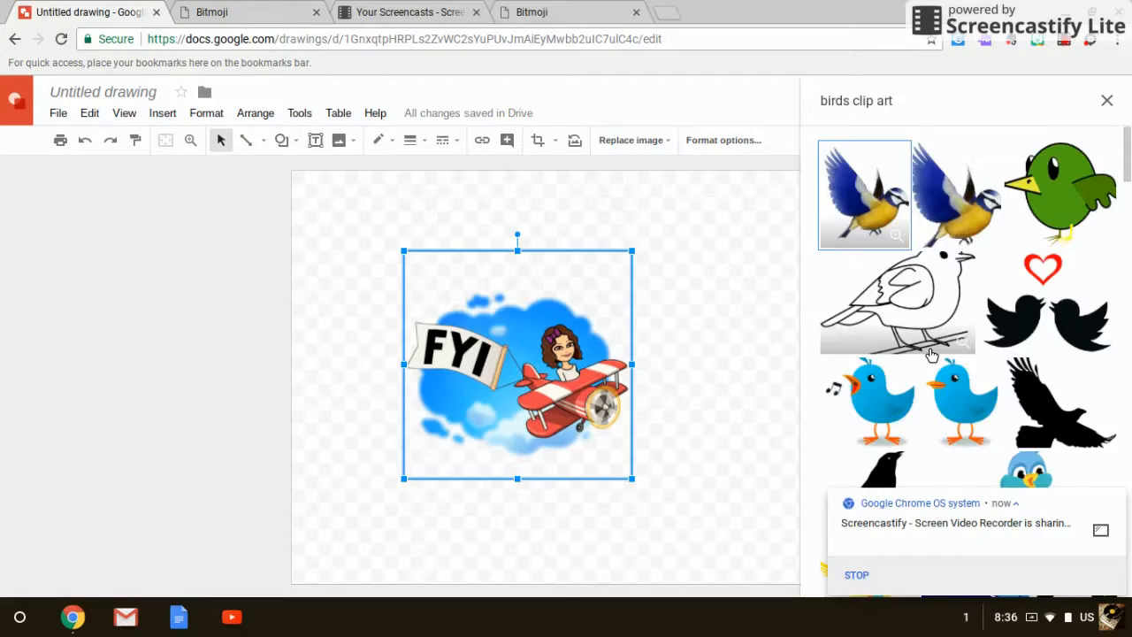
{"action": "scroll", "coordinate": [930, 355], "scroll_direction": "down", "scroll_amount": 2}
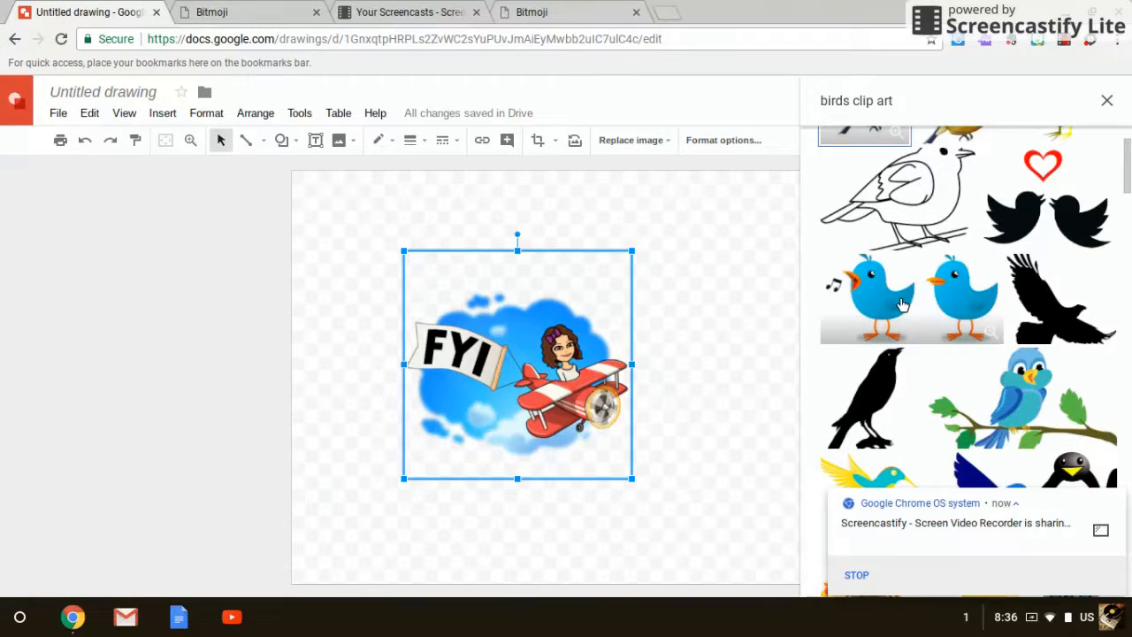
{"action": "left_click_drag", "start_coordinate": [902, 304], "coordinate": [580, 230]}
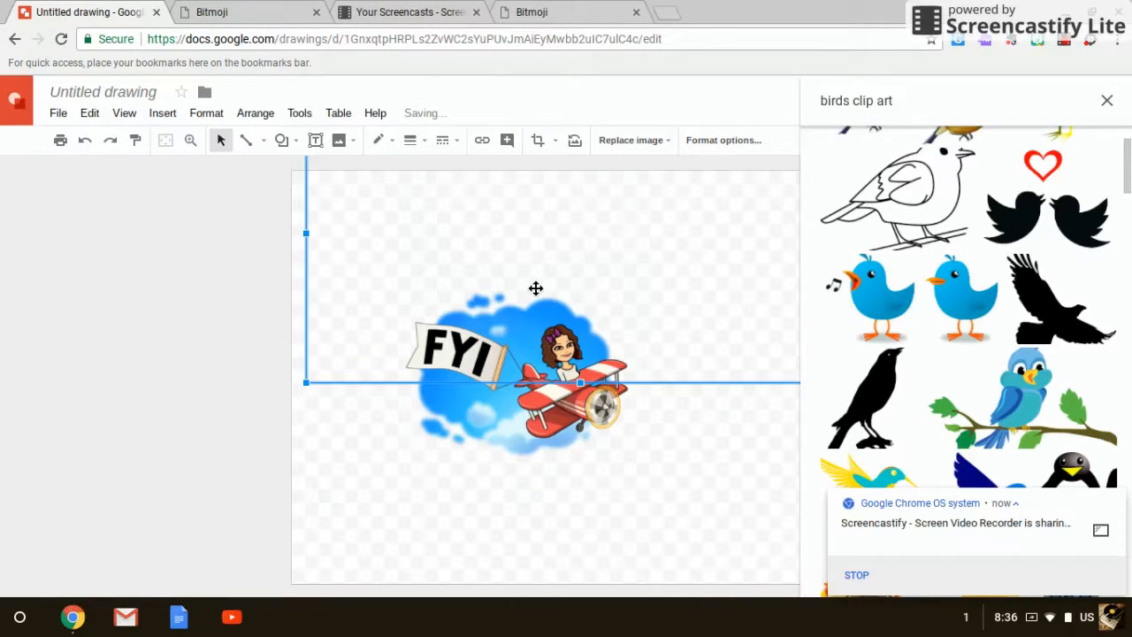
{"action": "left_click", "coordinate": [1106, 99]}
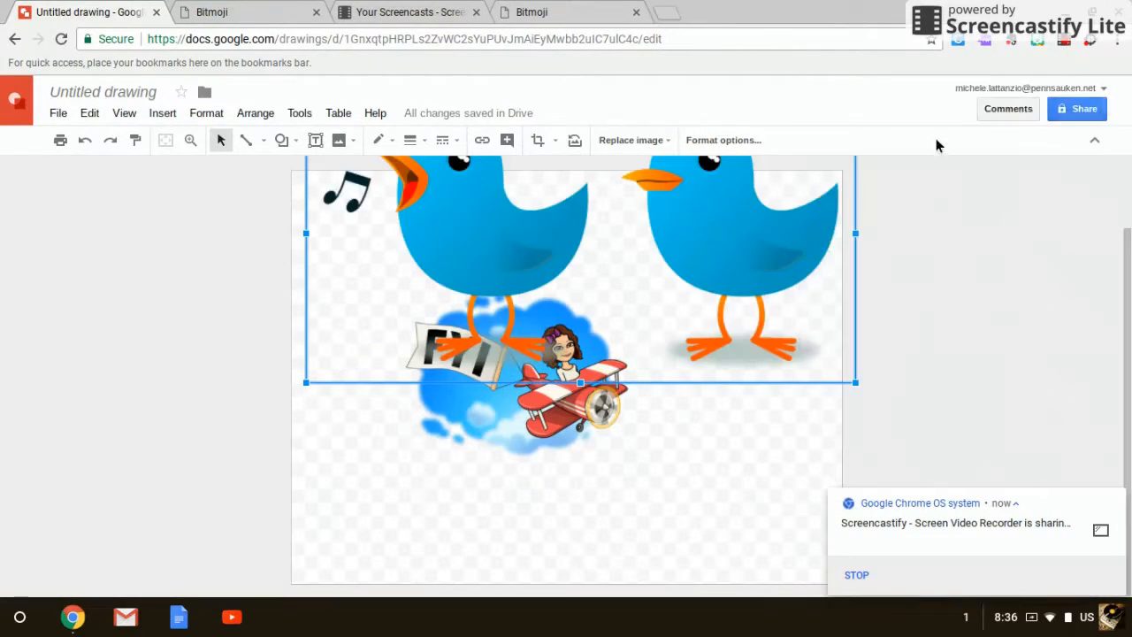
Shrink the two-birds image to roughly a quarter of its inserted width and move it over the Bitmoji cloud's upper-right edge.
{"action": "left_click_drag", "start_coordinate": [306, 380], "coordinate": [735, 237]}
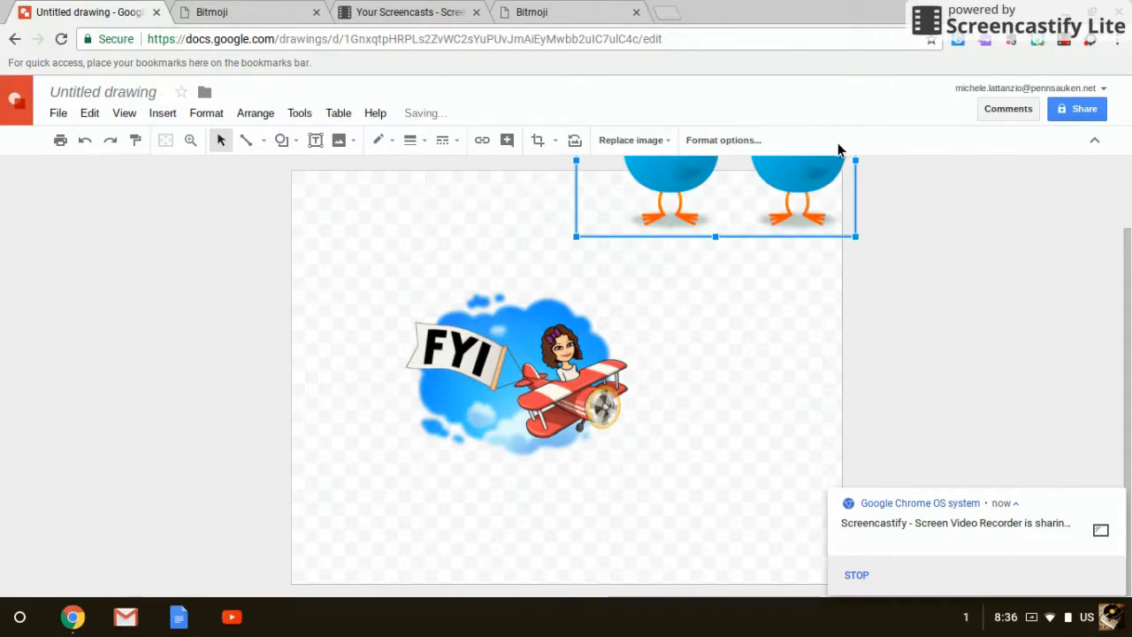
{"action": "left_click_drag", "start_coordinate": [771, 181], "coordinate": [699, 299]}
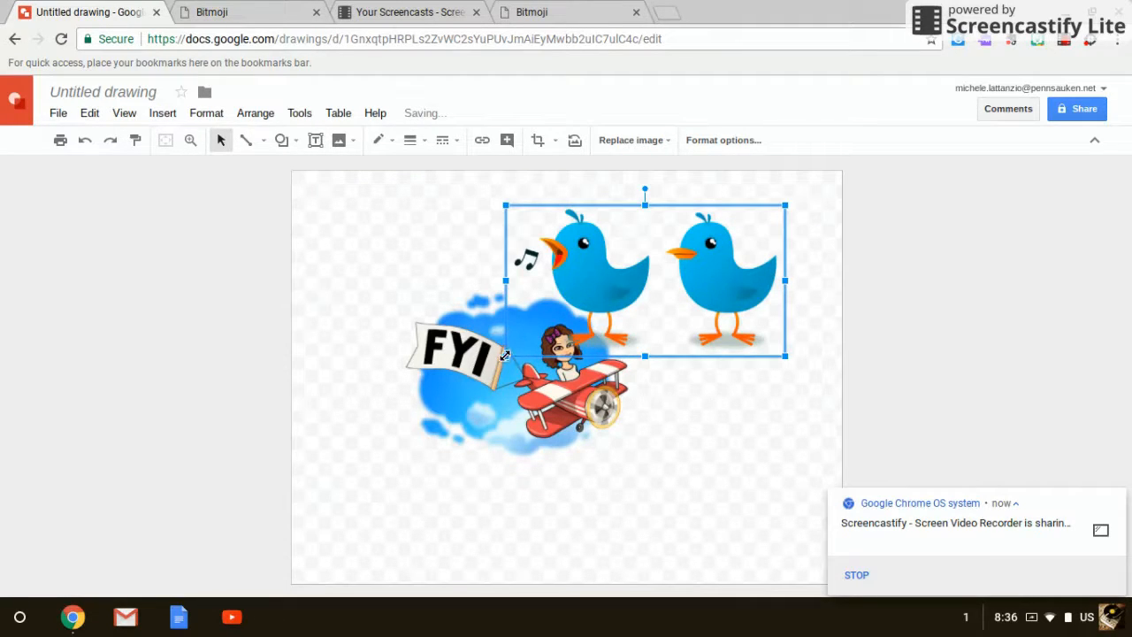
{"action": "left_click_drag", "start_coordinate": [505, 355], "coordinate": [660, 305]}
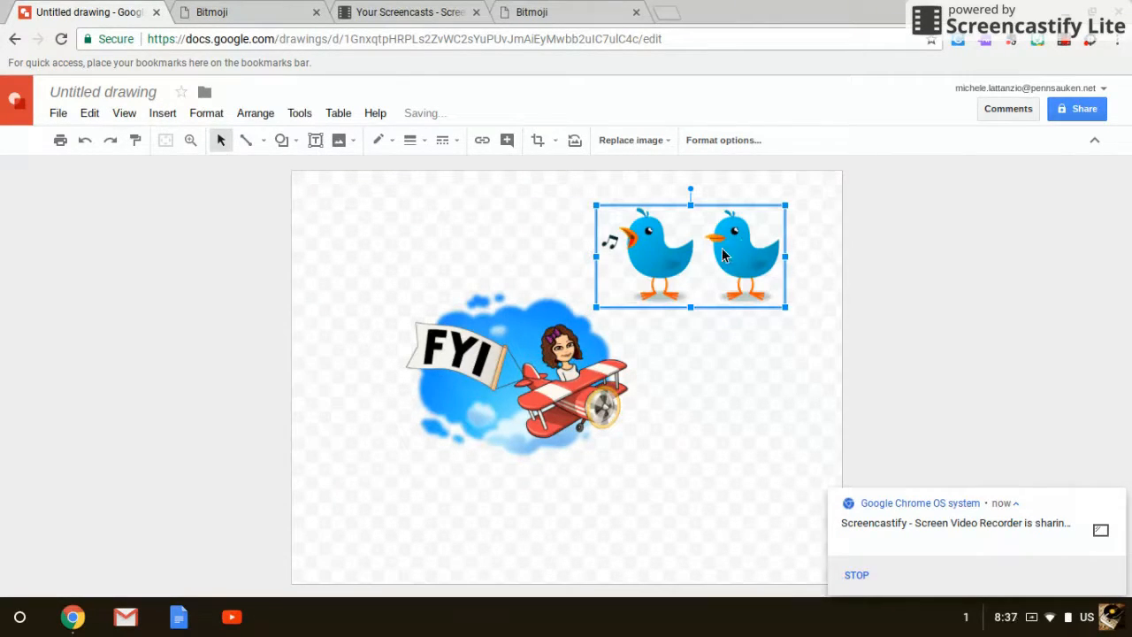
{"action": "left_click_drag", "start_coordinate": [705, 263], "coordinate": [689, 272]}
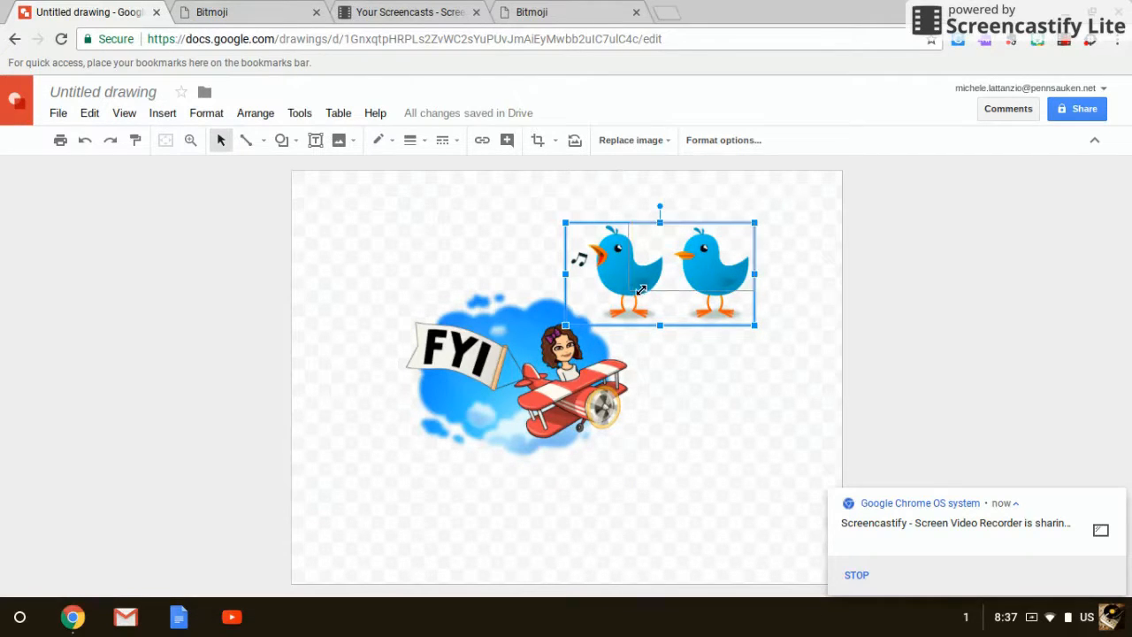
{"action": "left_click_drag", "start_coordinate": [564, 326], "coordinate": [596, 311]}
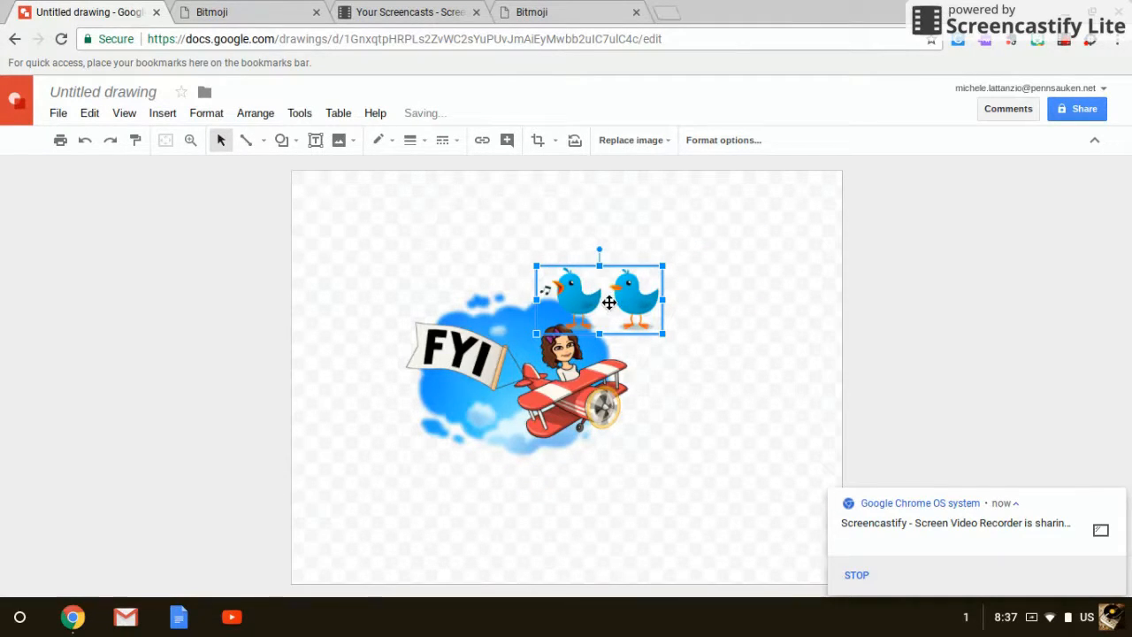
Move the two-birds image to the lower-left part of the Bitmoji, just beneath the FYI banner.
{"action": "right_click", "coordinate": [609, 303]}
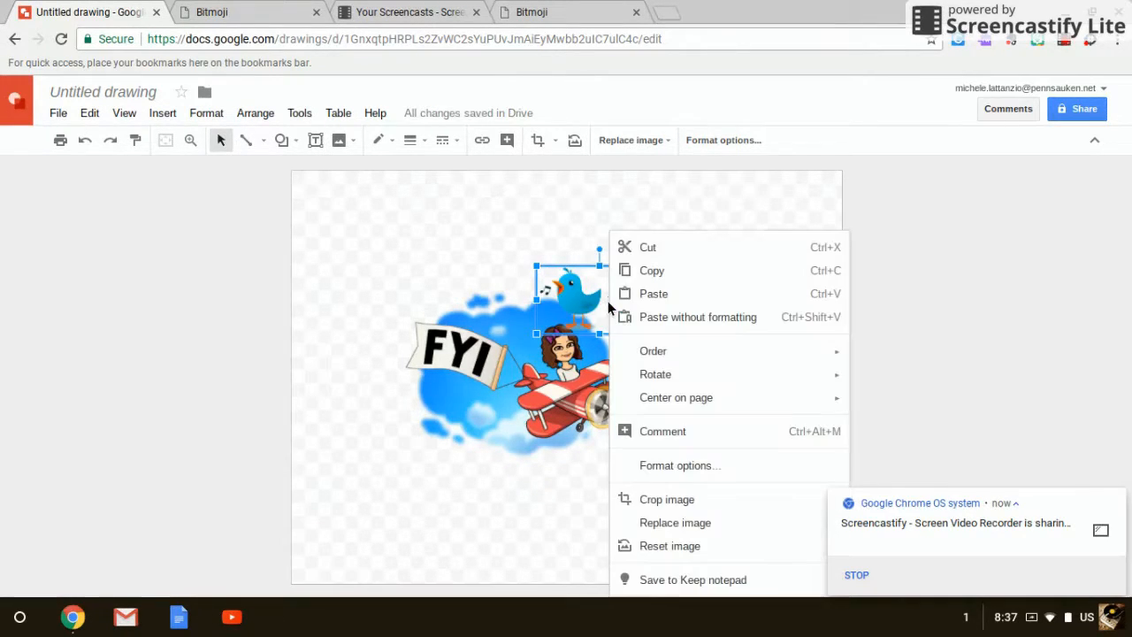
{"action": "left_click", "coordinate": [518, 219]}
{"action": "left_click_drag", "start_coordinate": [603, 281], "coordinate": [430, 426]}
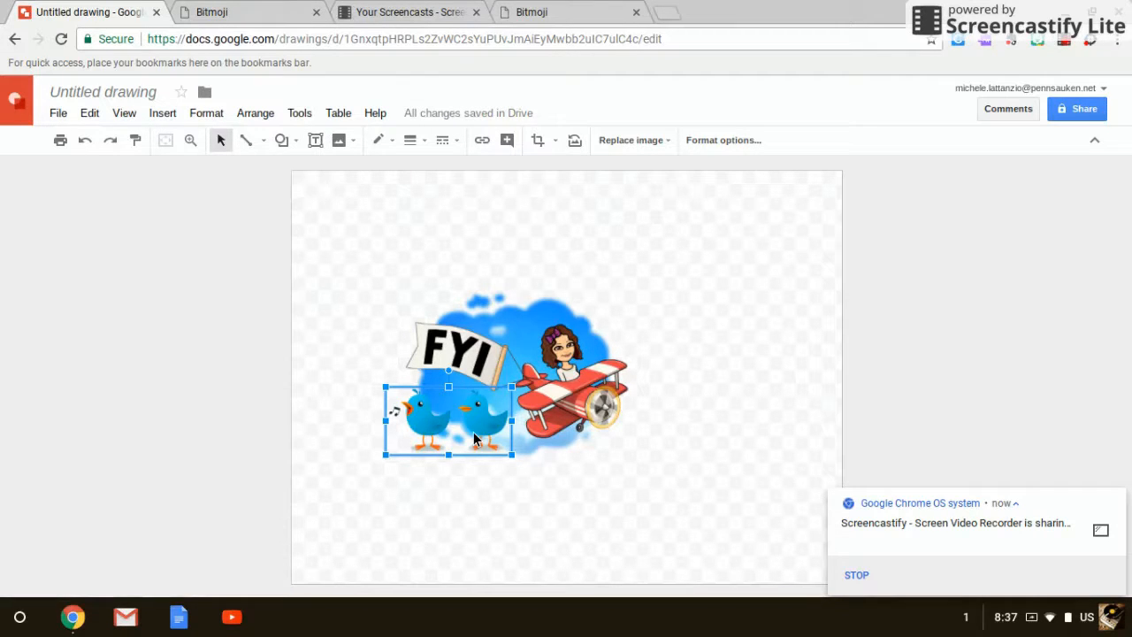
Send the two-birds image backward so it sits behind the FYI Bitmoji.
{"action": "left_click", "coordinate": [538, 140]}
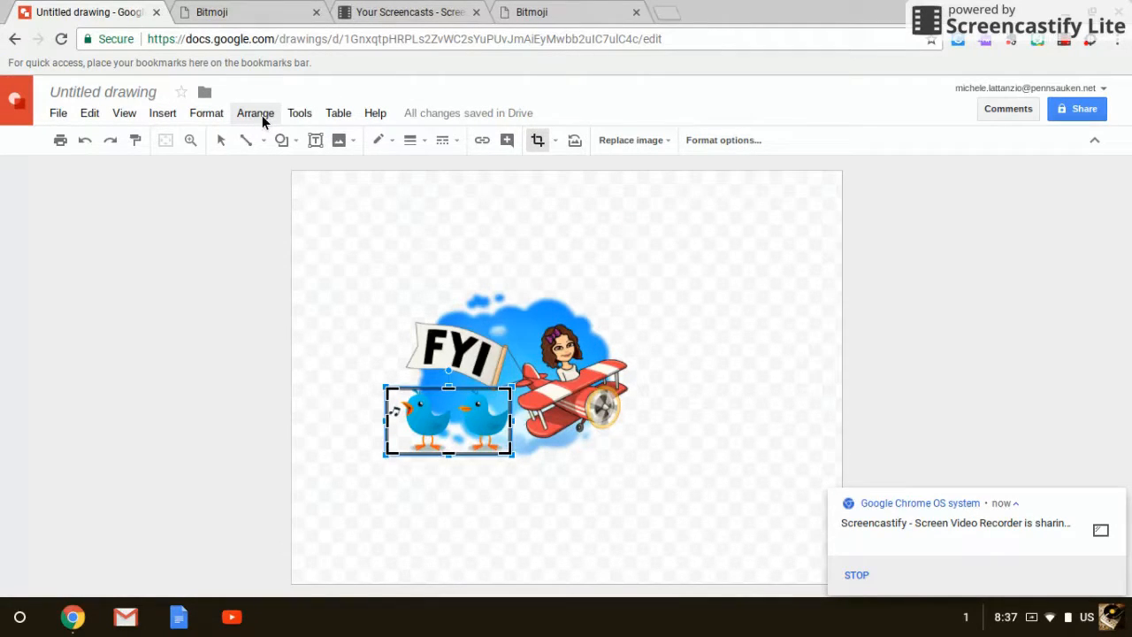
{"action": "left_click", "coordinate": [256, 113]}
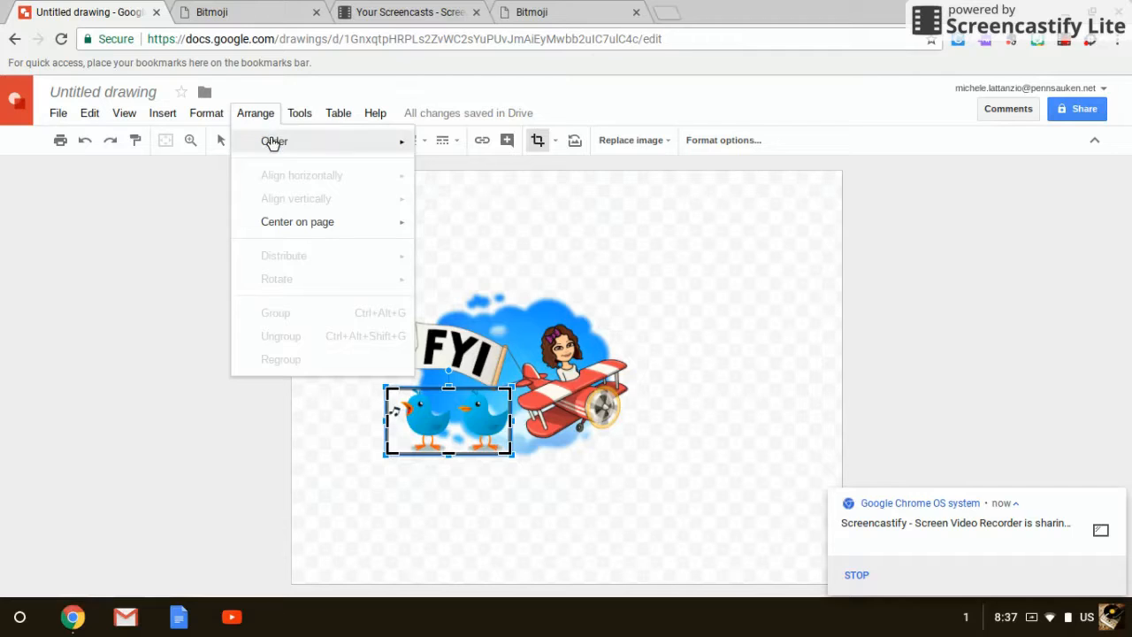
{"action": "mouse_move", "coordinate": [274, 143]}
{"action": "left_click", "coordinate": [483, 192]}
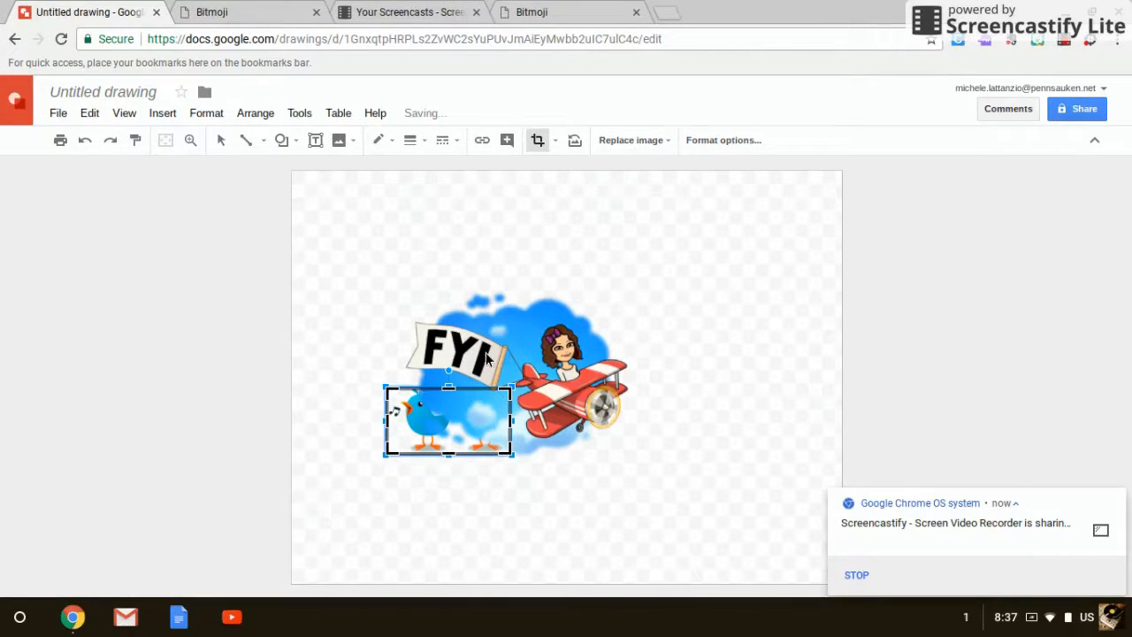
Bring the two-birds image to the front of the FYI Bitmoji.
{"action": "left_click", "coordinate": [255, 114]}
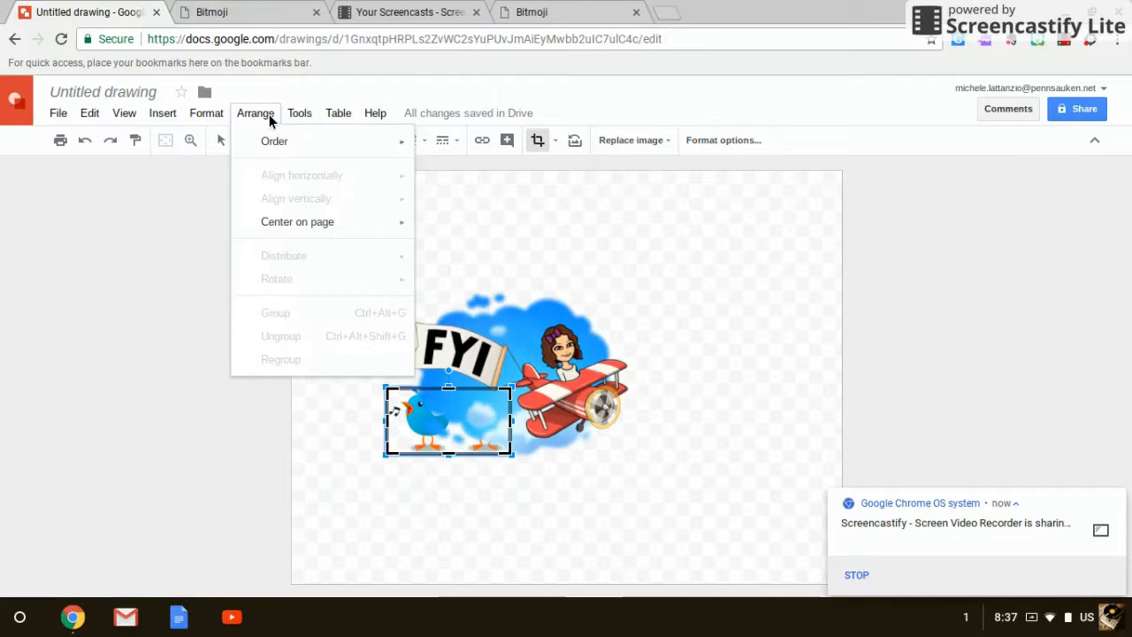
{"action": "mouse_move", "coordinate": [276, 143]}
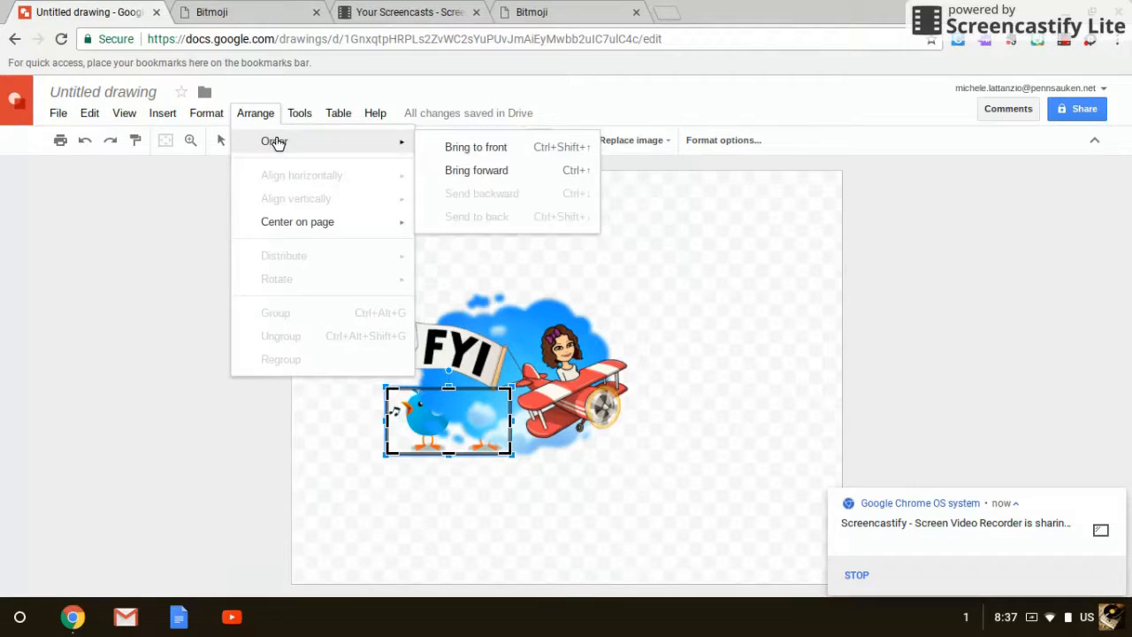
{"action": "left_click", "coordinate": [466, 147]}
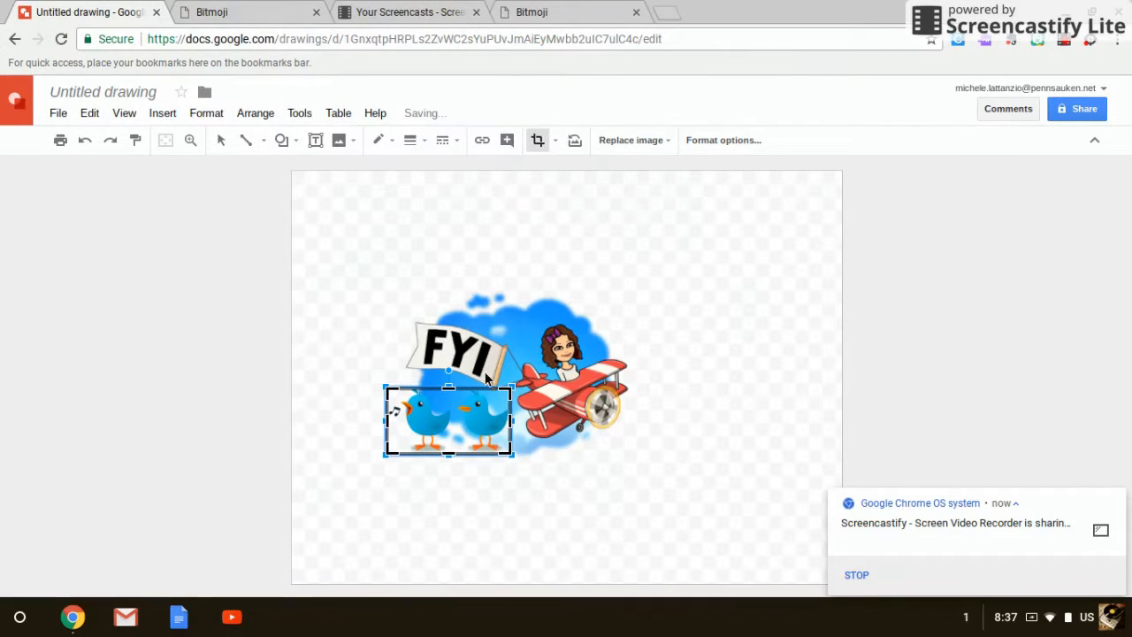
Draw a cloud callout above and to the right of the Bitmoji character, about 70% as wide as the Bitmoji image.
{"action": "left_click", "coordinate": [284, 143]}
{"action": "mouse_move", "coordinate": [299, 217]}
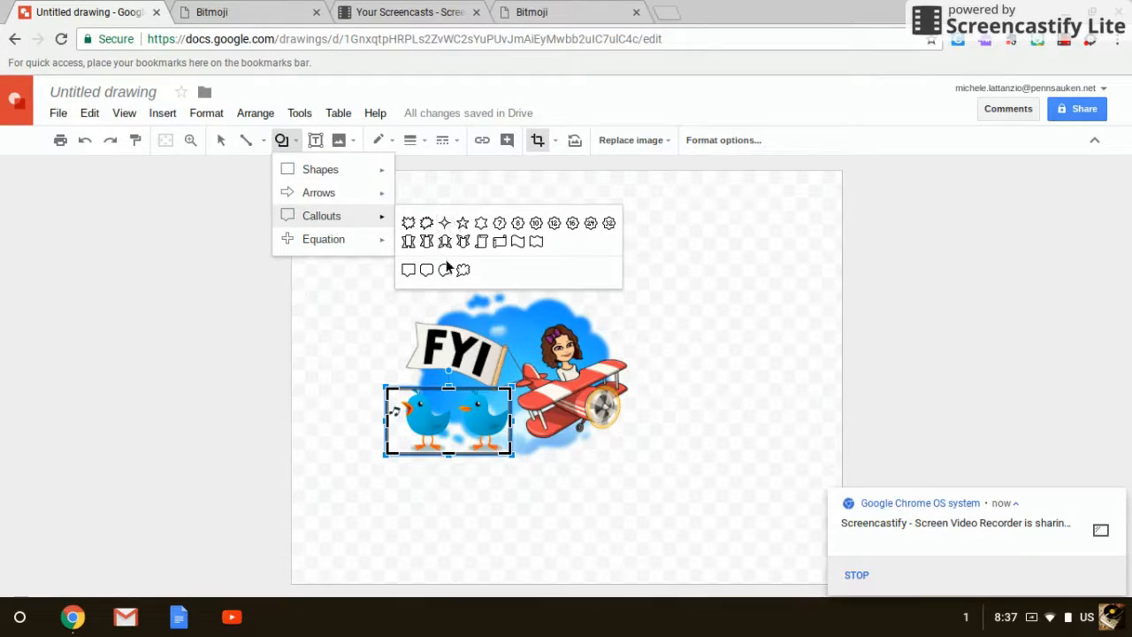
{"action": "left_click", "coordinate": [461, 269]}
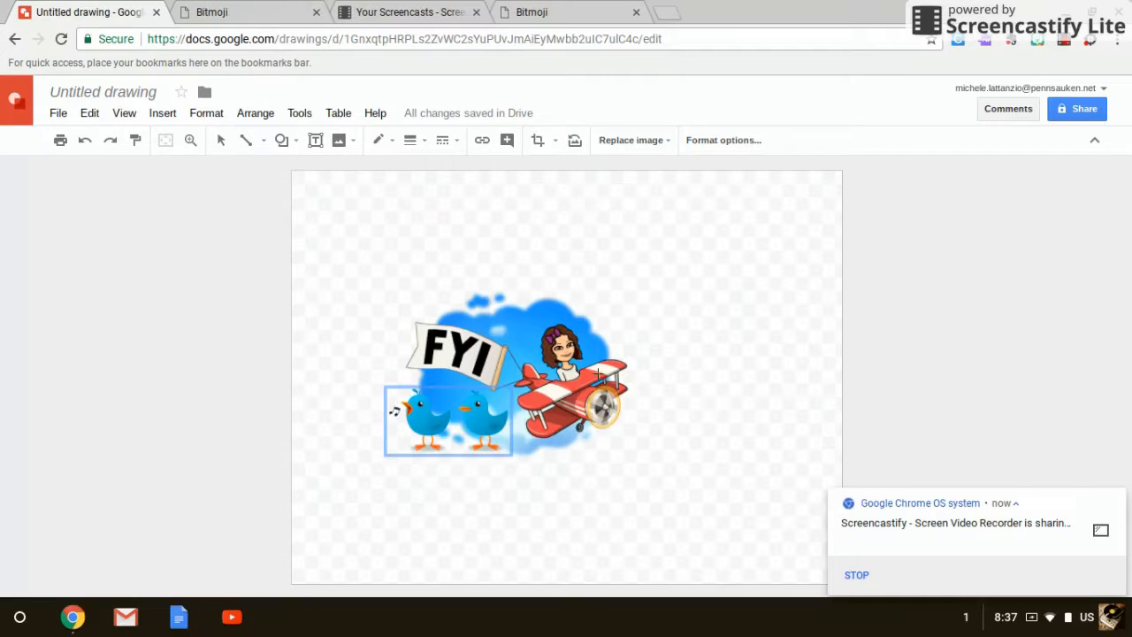
{"action": "left_click_drag", "start_coordinate": [576, 334], "coordinate": [739, 216]}
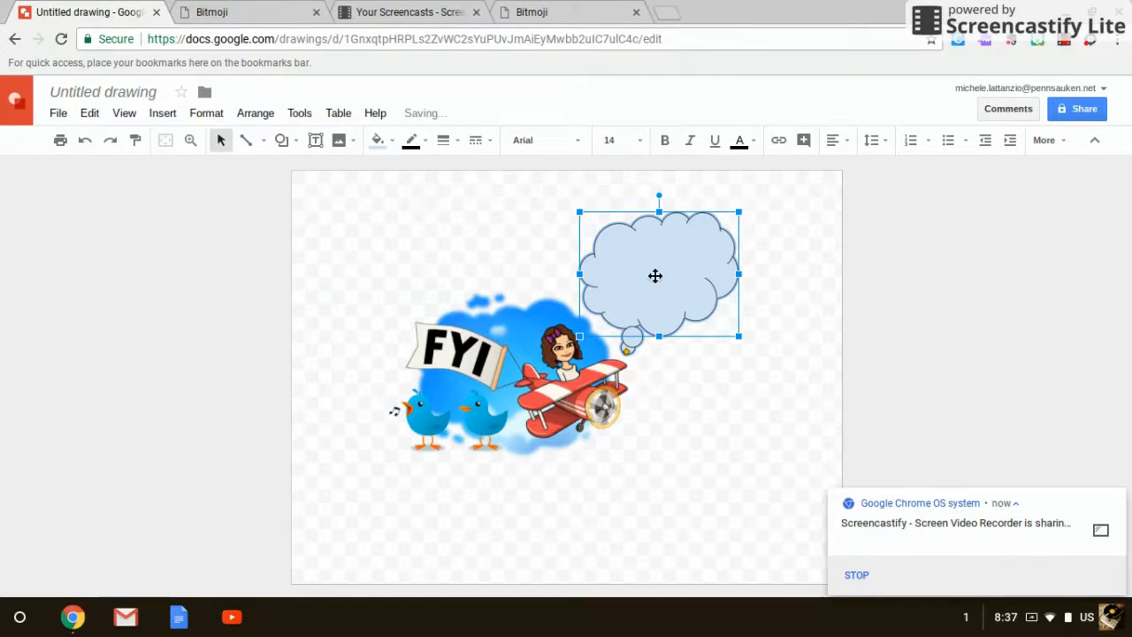
Fill the cloud callout with a solid light purple.
{"action": "left_click", "coordinate": [408, 143]}
{"action": "left_click", "coordinate": [377, 142]}
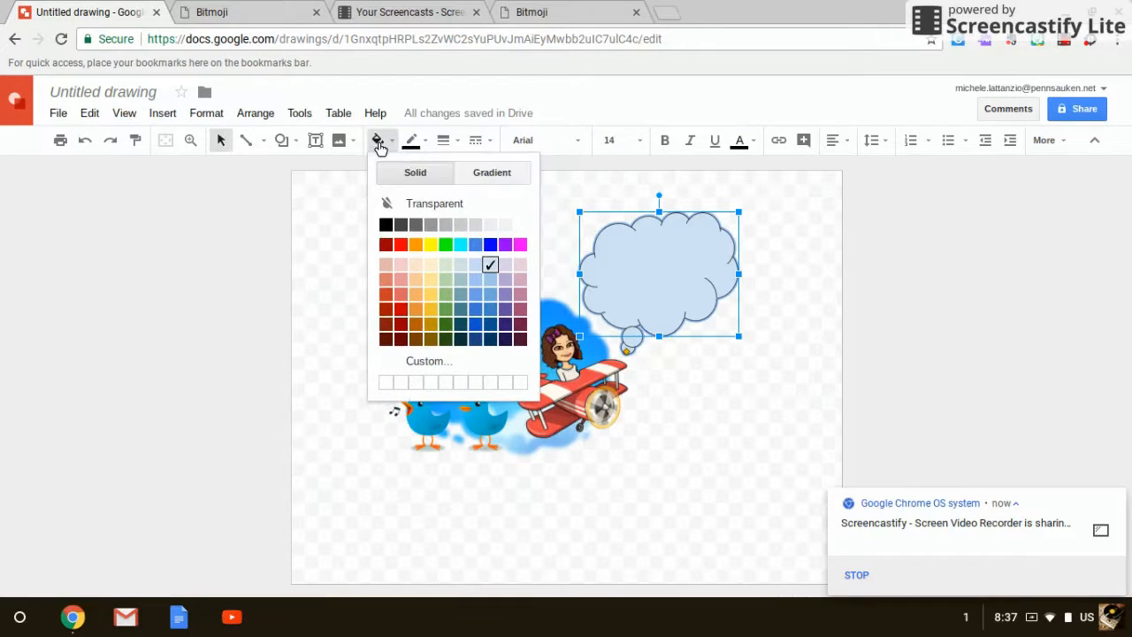
{"action": "left_click", "coordinate": [506, 282]}
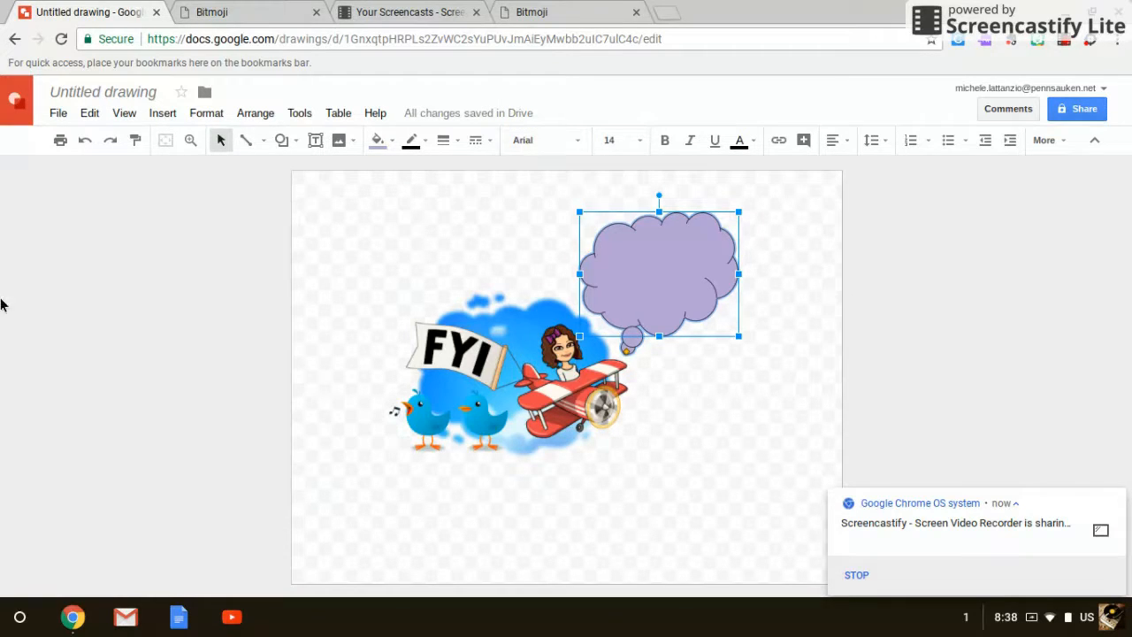
Add a text box inside the cloud callout reading "Hey guys!!".
{"action": "left_click", "coordinate": [316, 143]}
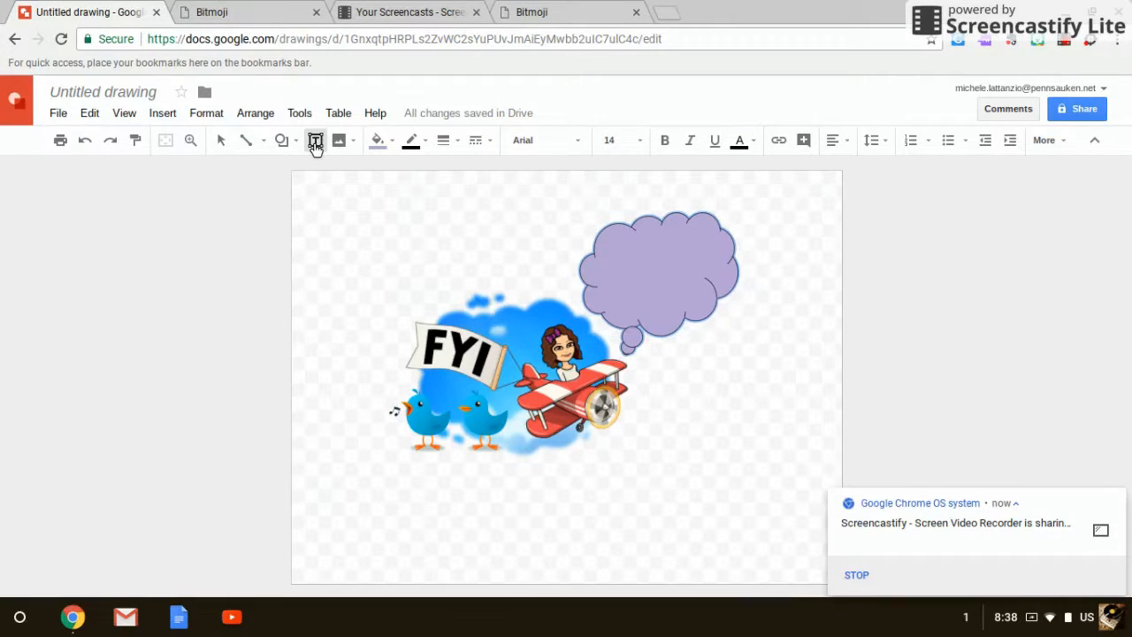
{"action": "left_click", "coordinate": [316, 144]}
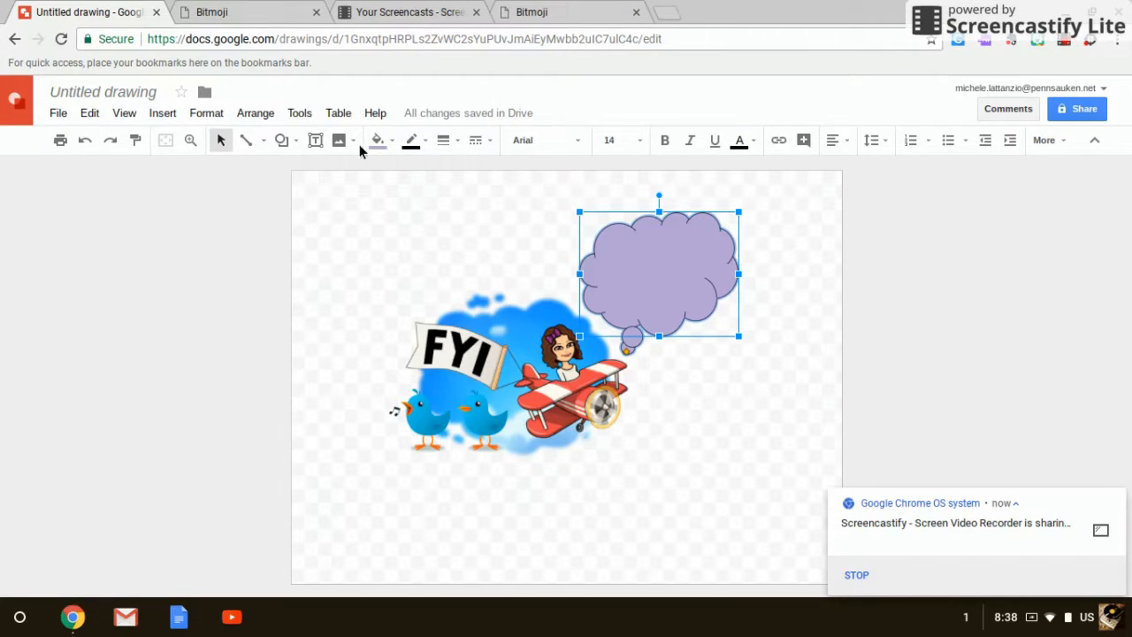
{"action": "left_click", "coordinate": [315, 141]}
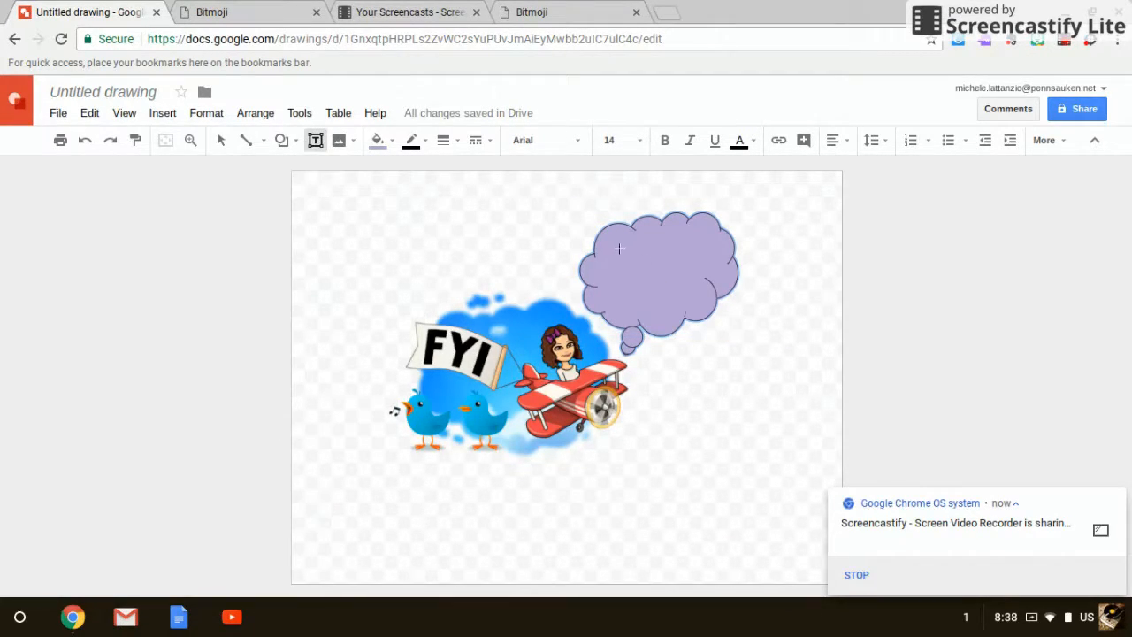
{"action": "left_click_drag", "start_coordinate": [619, 248], "coordinate": [706, 293]}
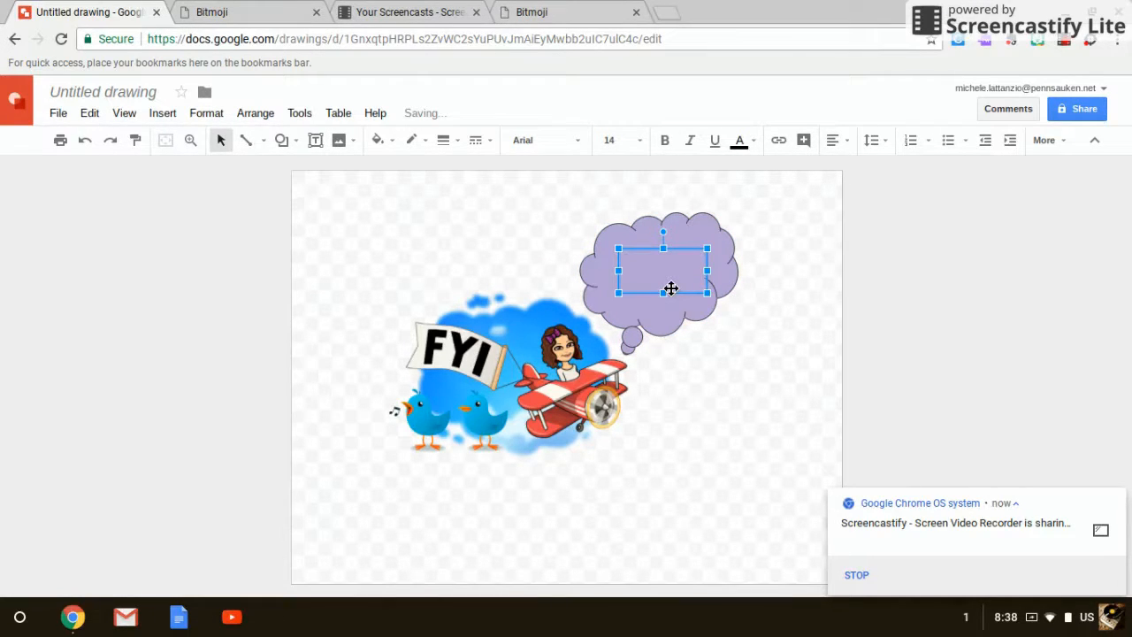
{"action": "type", "text": "Hey guys!!"}
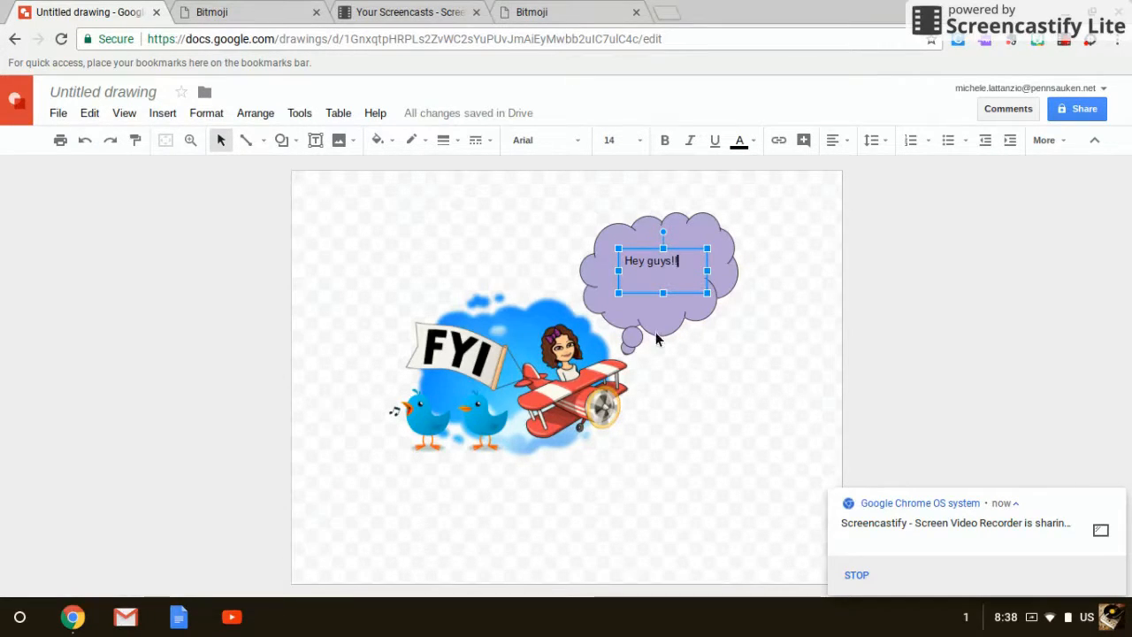
Reposition the cloud callout's tail so its bubbles lead to the Bitmoji character's face.
{"action": "left_click", "coordinate": [624, 316]}
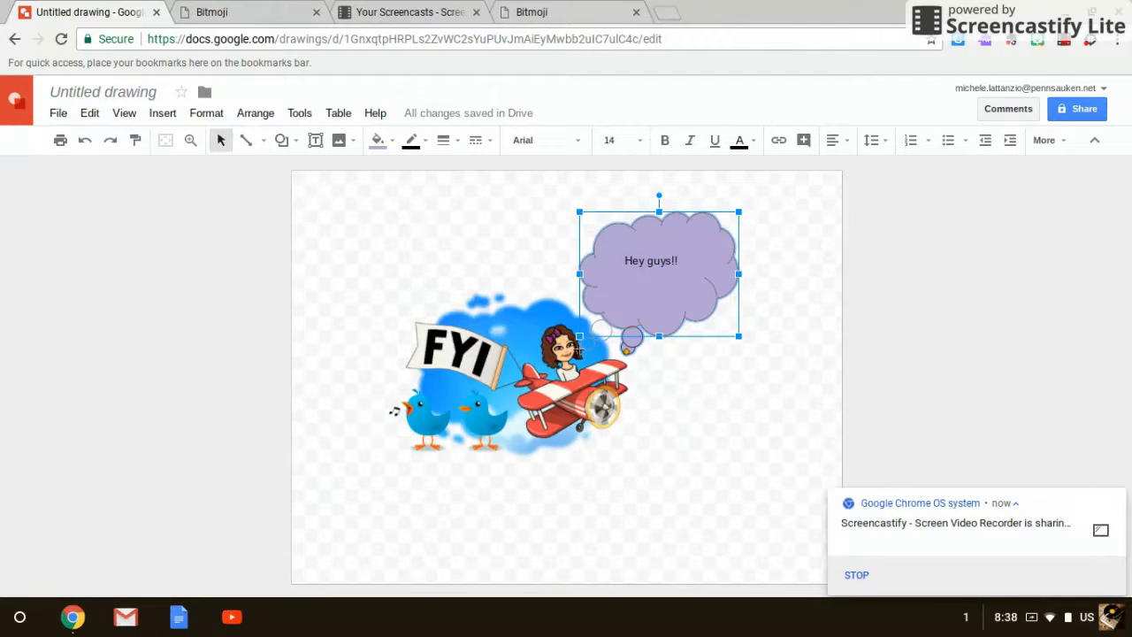
{"action": "left_click_drag", "start_coordinate": [578, 350], "coordinate": [579, 352]}
{"action": "left_click", "coordinate": [643, 365]}
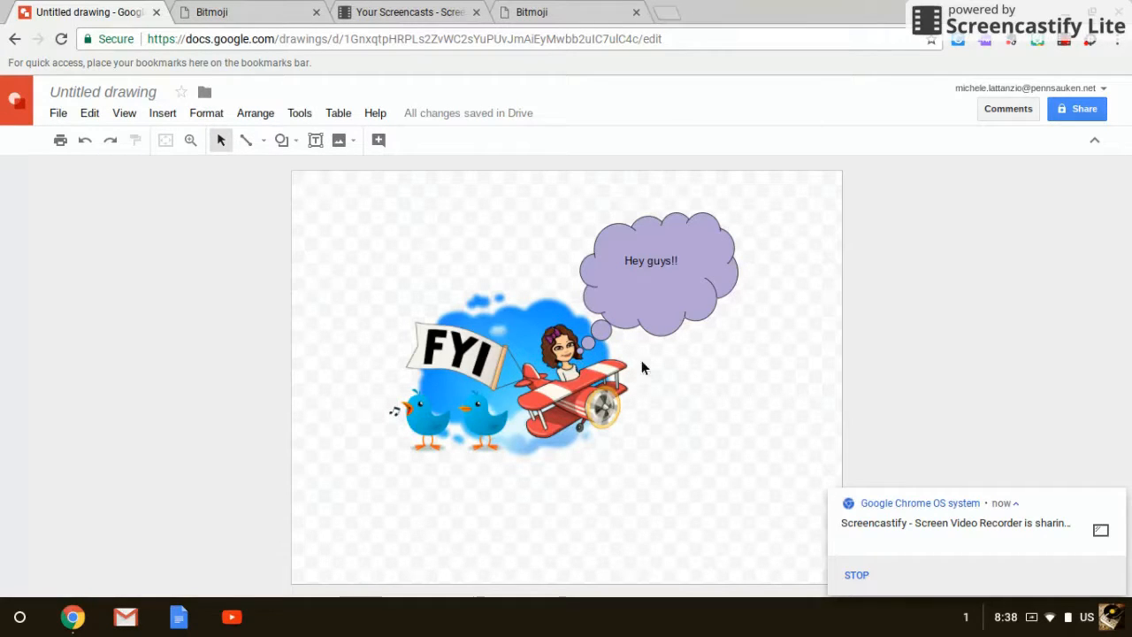
Change the cloud callout's fill to solid yellow.
{"action": "left_click", "coordinate": [682, 291]}
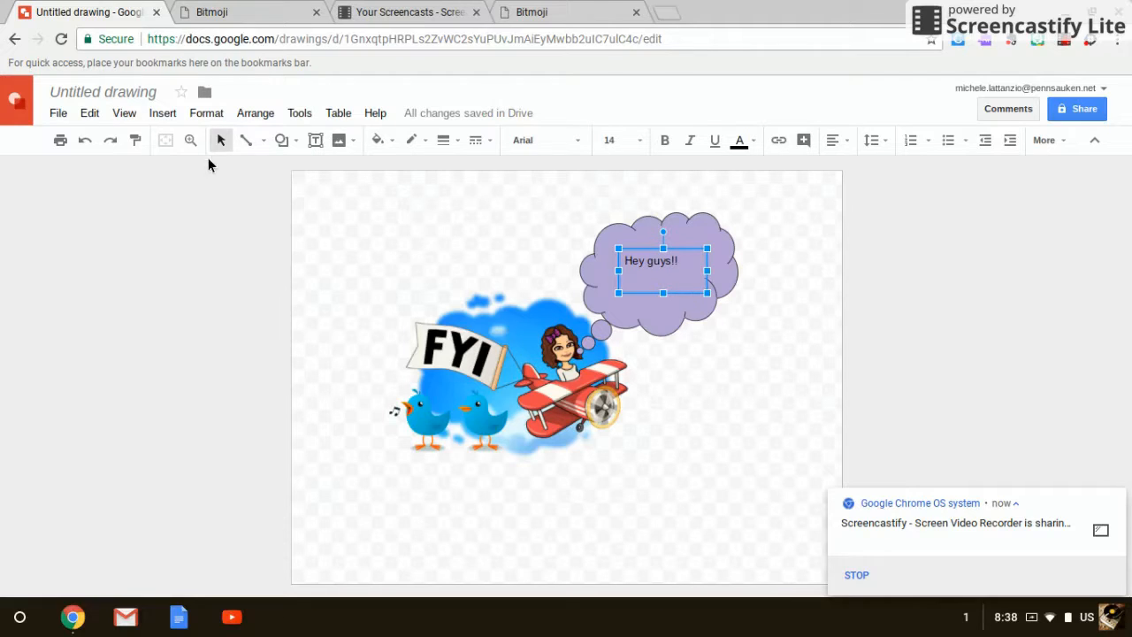
{"action": "left_click", "coordinate": [565, 310]}
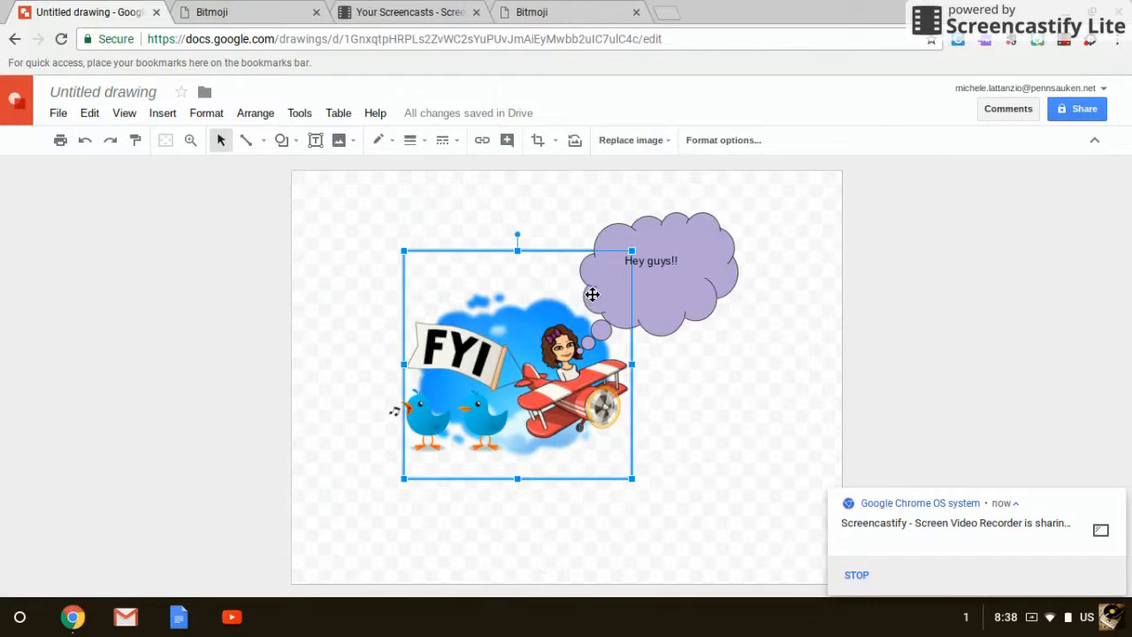
{"action": "left_click", "coordinate": [592, 295]}
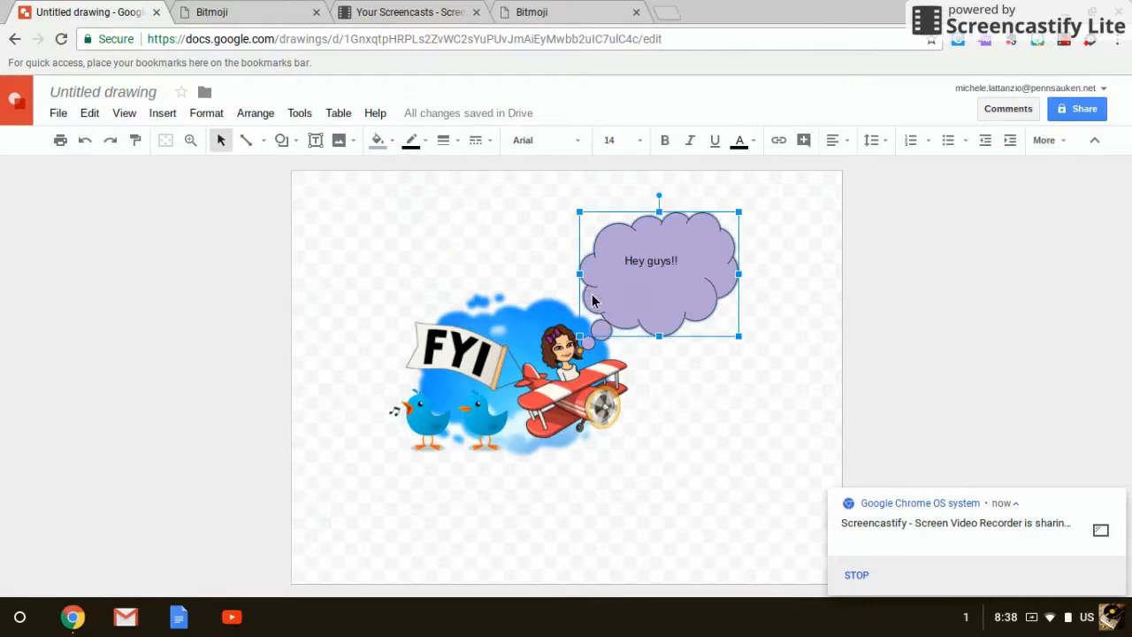
{"action": "left_click", "coordinate": [378, 140]}
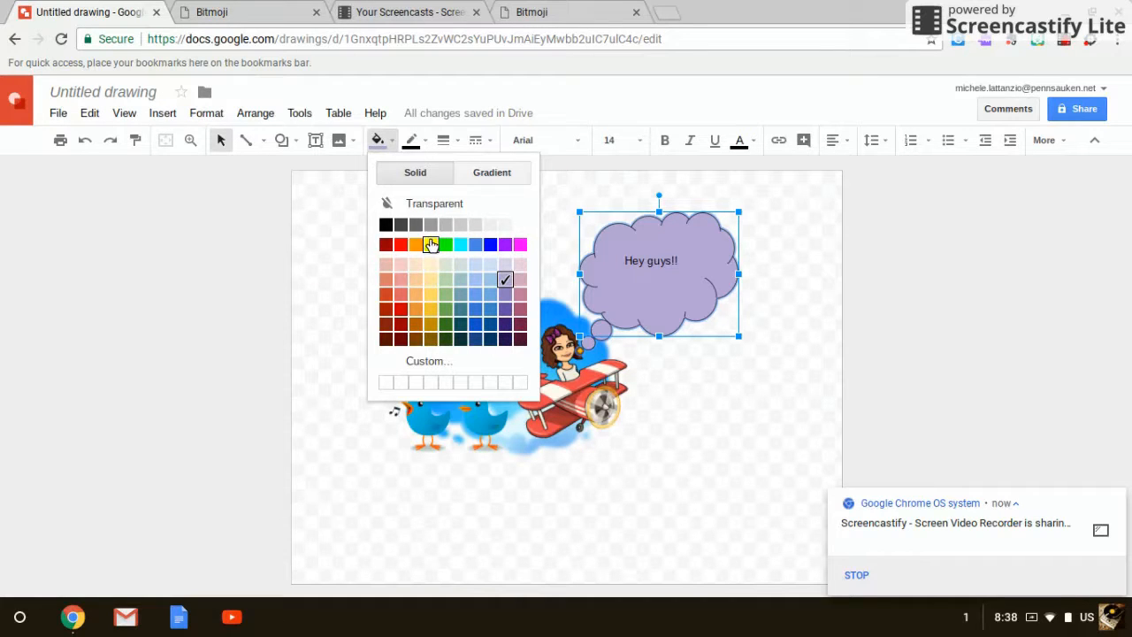
{"action": "left_click", "coordinate": [430, 244]}
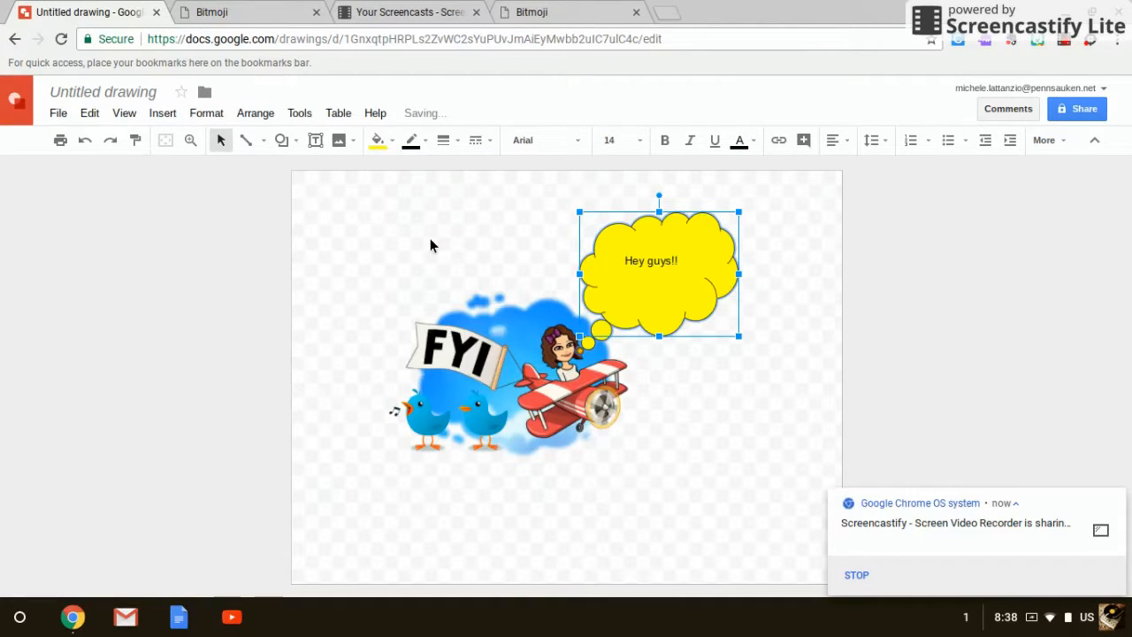
{"action": "left_click", "coordinate": [704, 416]}
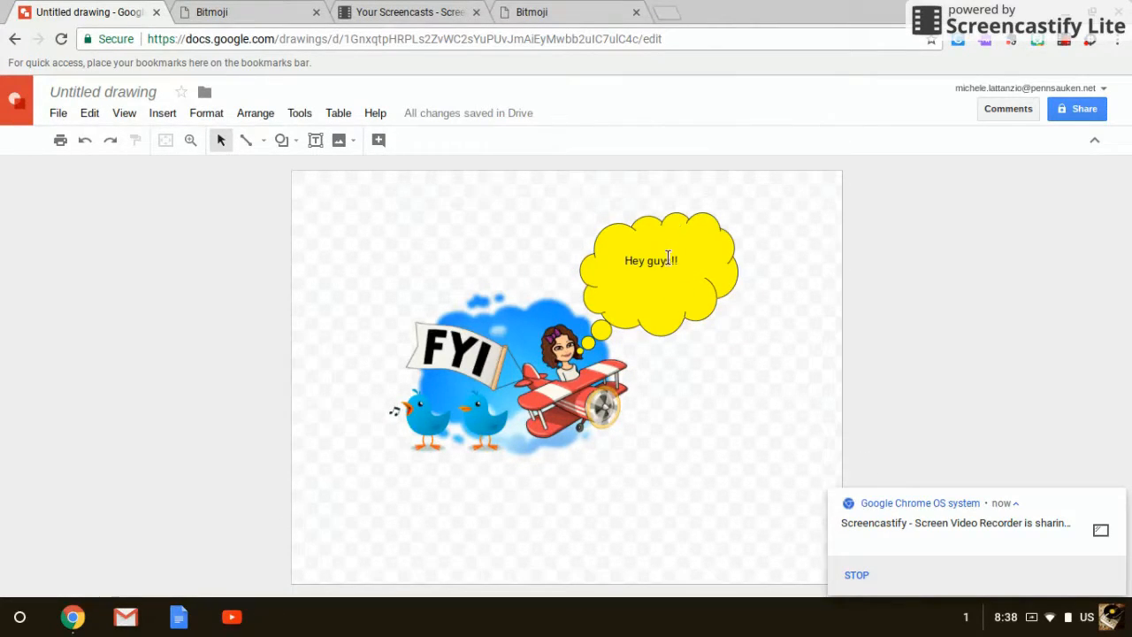
{"action": "left_click", "coordinate": [667, 257]}
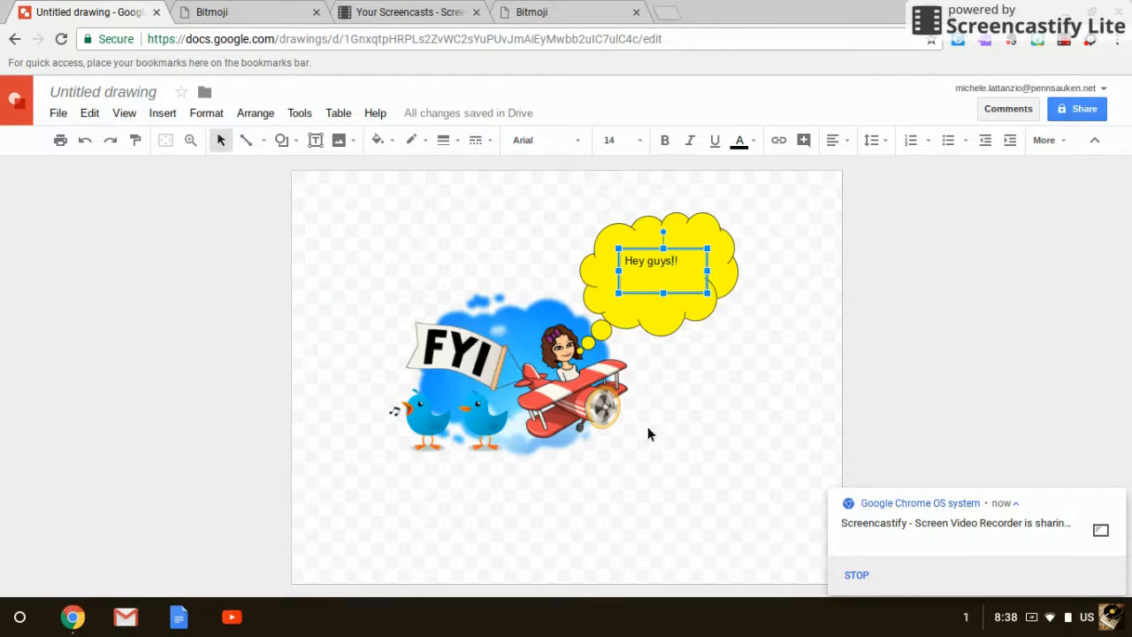
{"action": "left_click", "coordinate": [689, 489]}
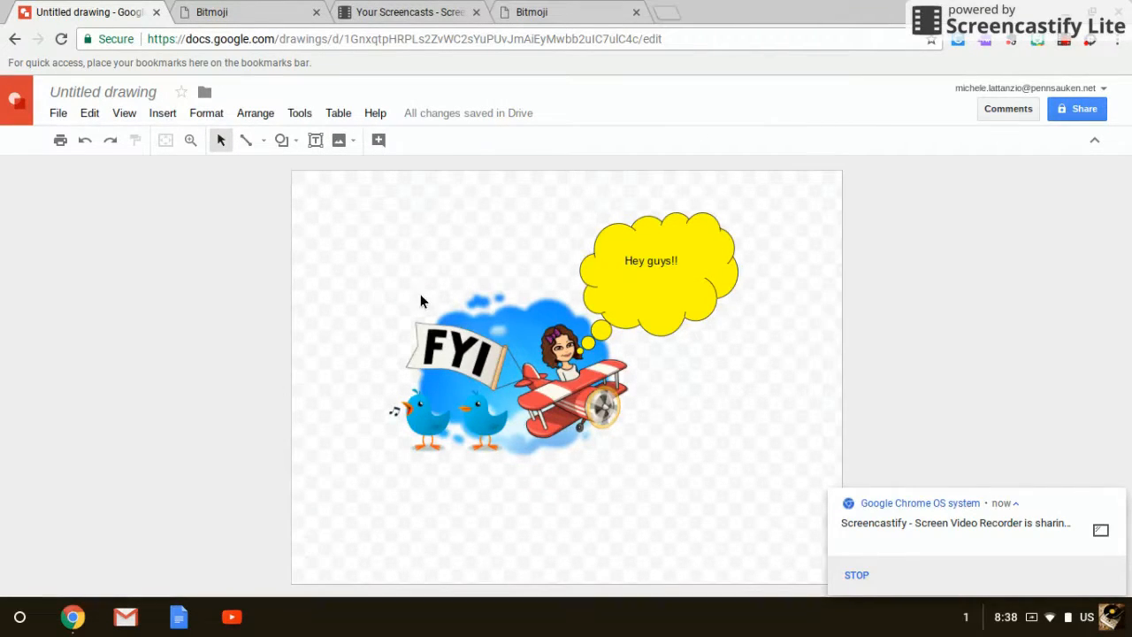